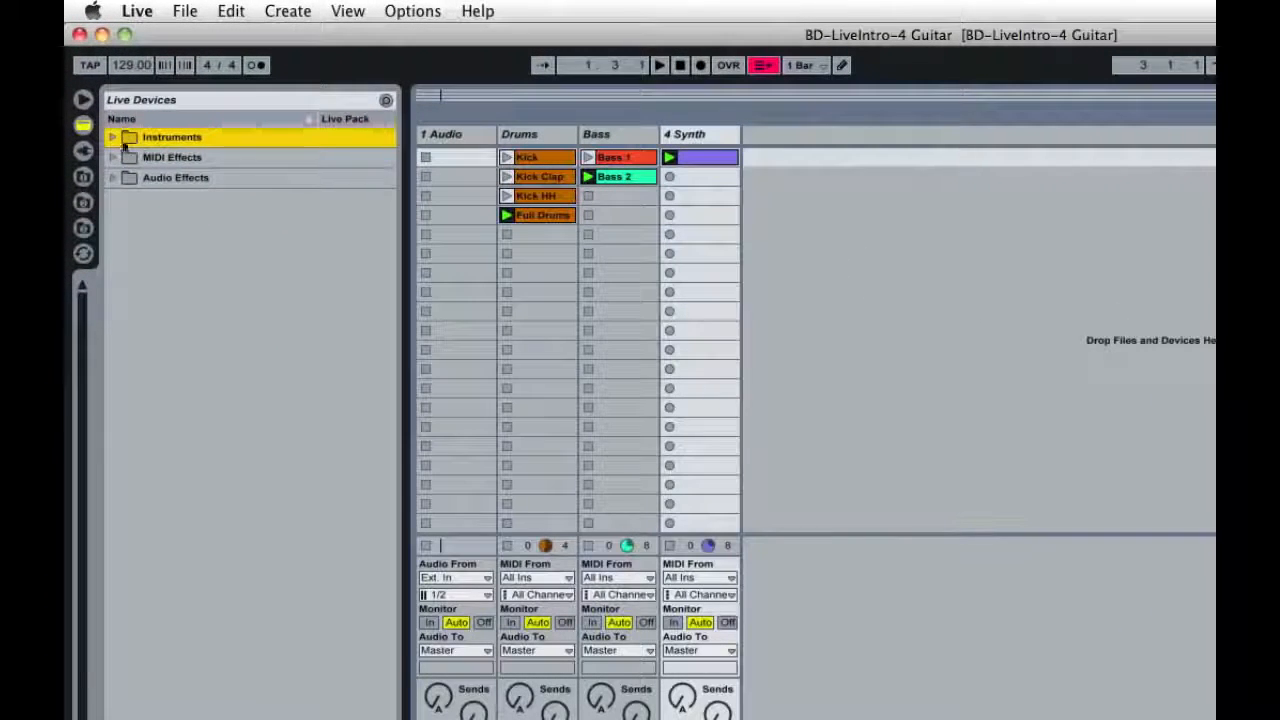
- Create a new Simpler instrument track and load the Gitar2.aif sample into it
left_click(96, 89)
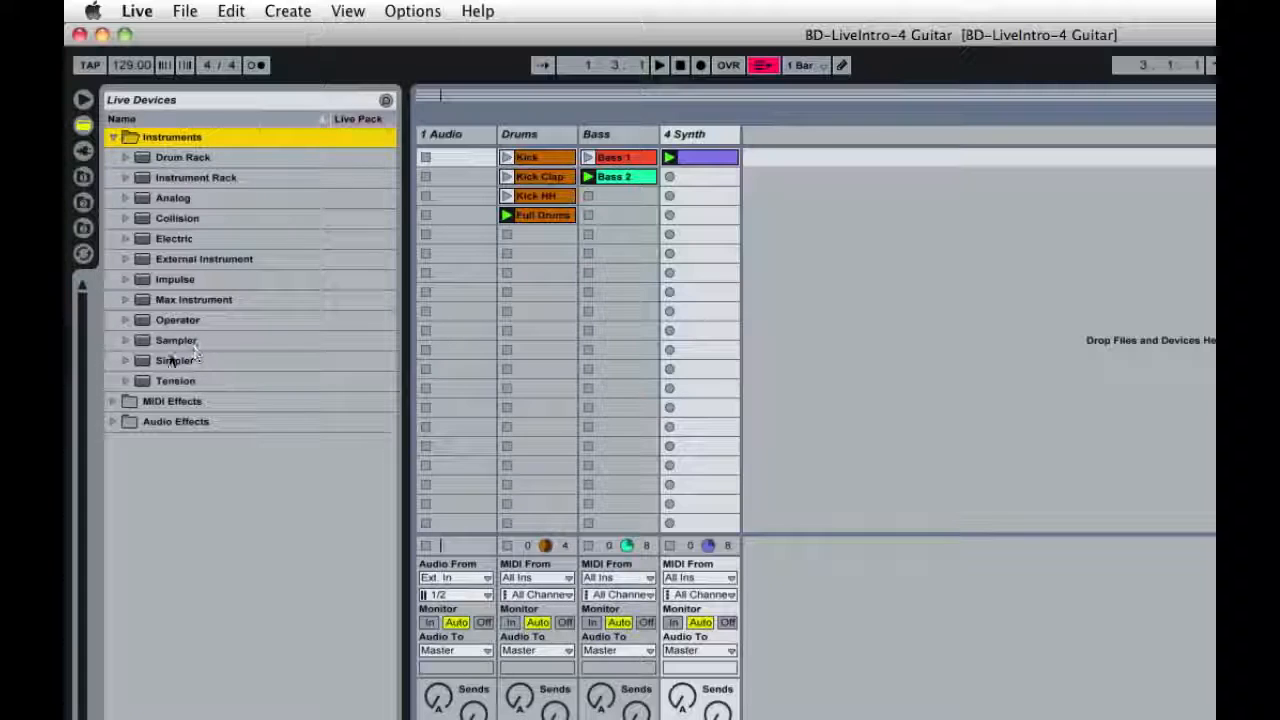
left_click_drag(172, 361, 816, 204)
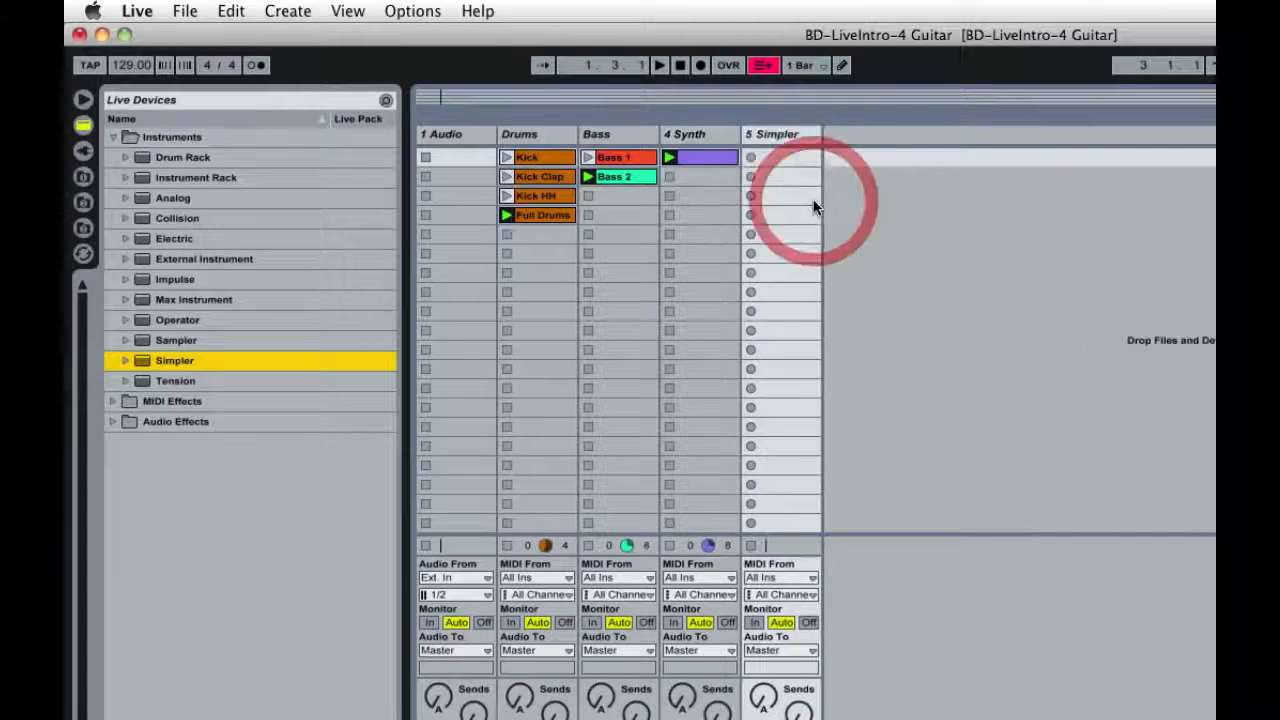
left_click(83, 177)
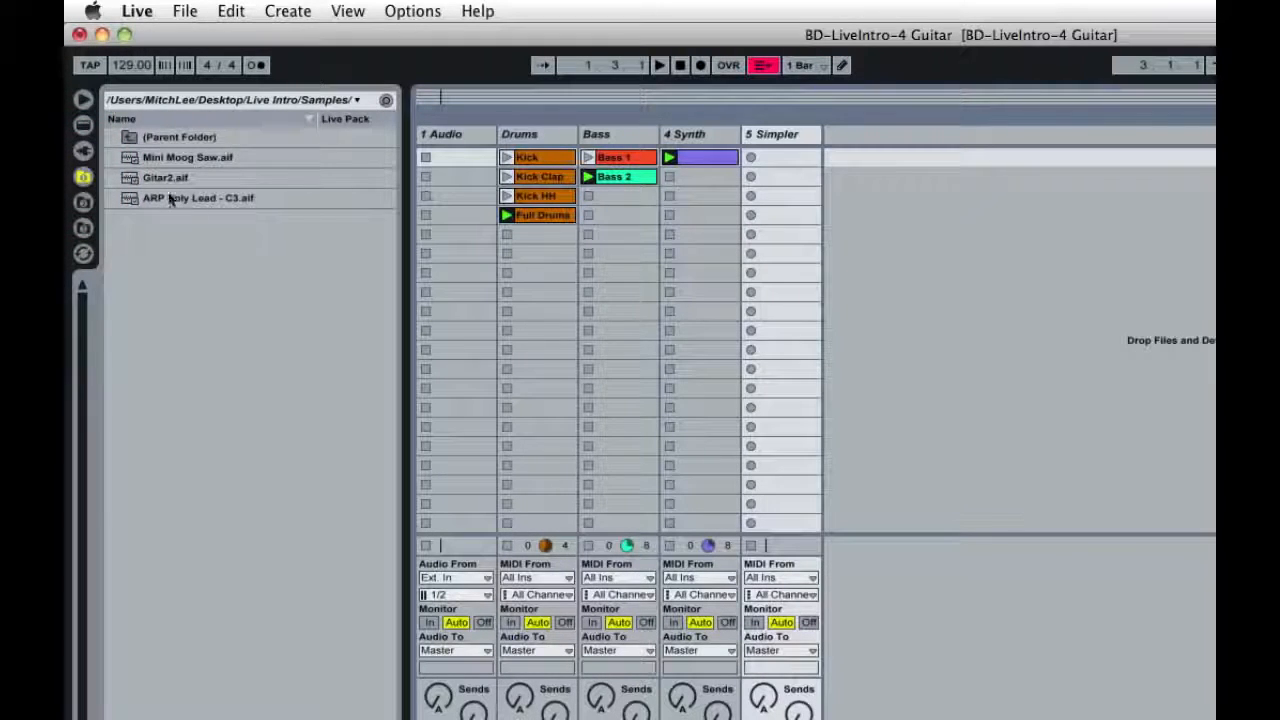
left_click_drag(172, 179, 515, 566)
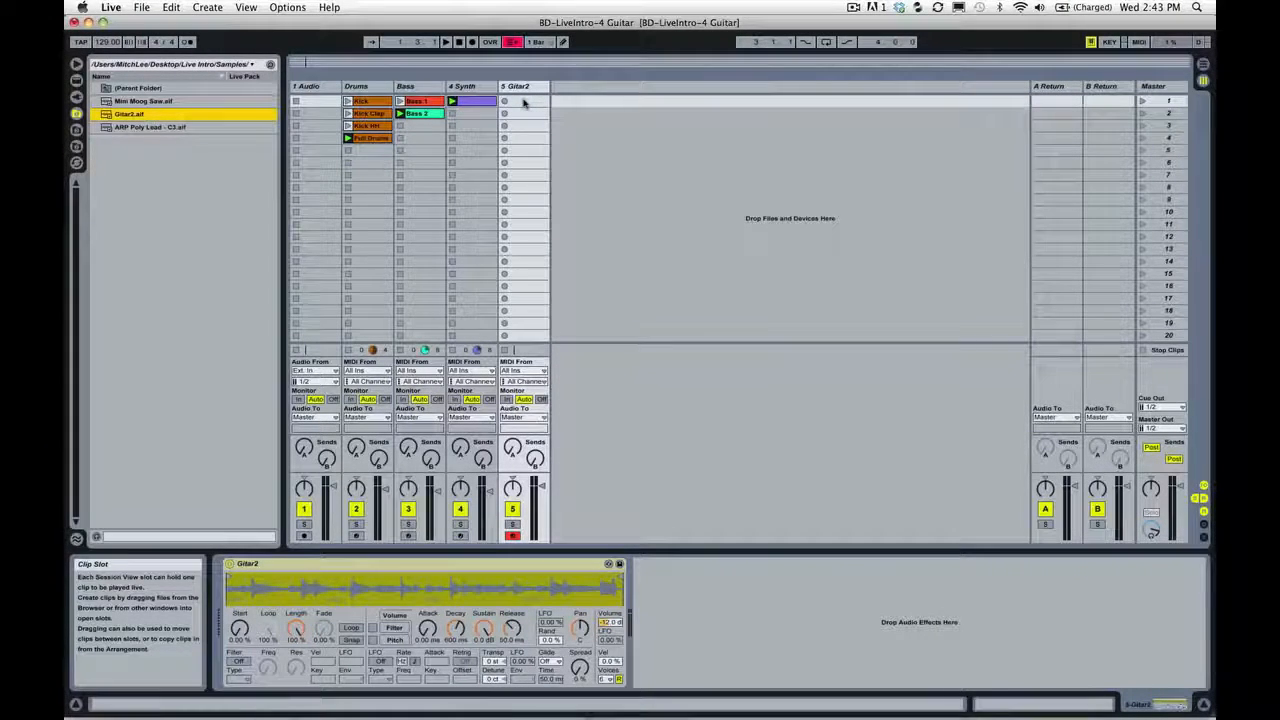
- Create a two-bar looped MIDI clip in the Gitar2 track's first slot with a C3 note from 1.1.1 to about 1.3.3
double_click(524, 103)
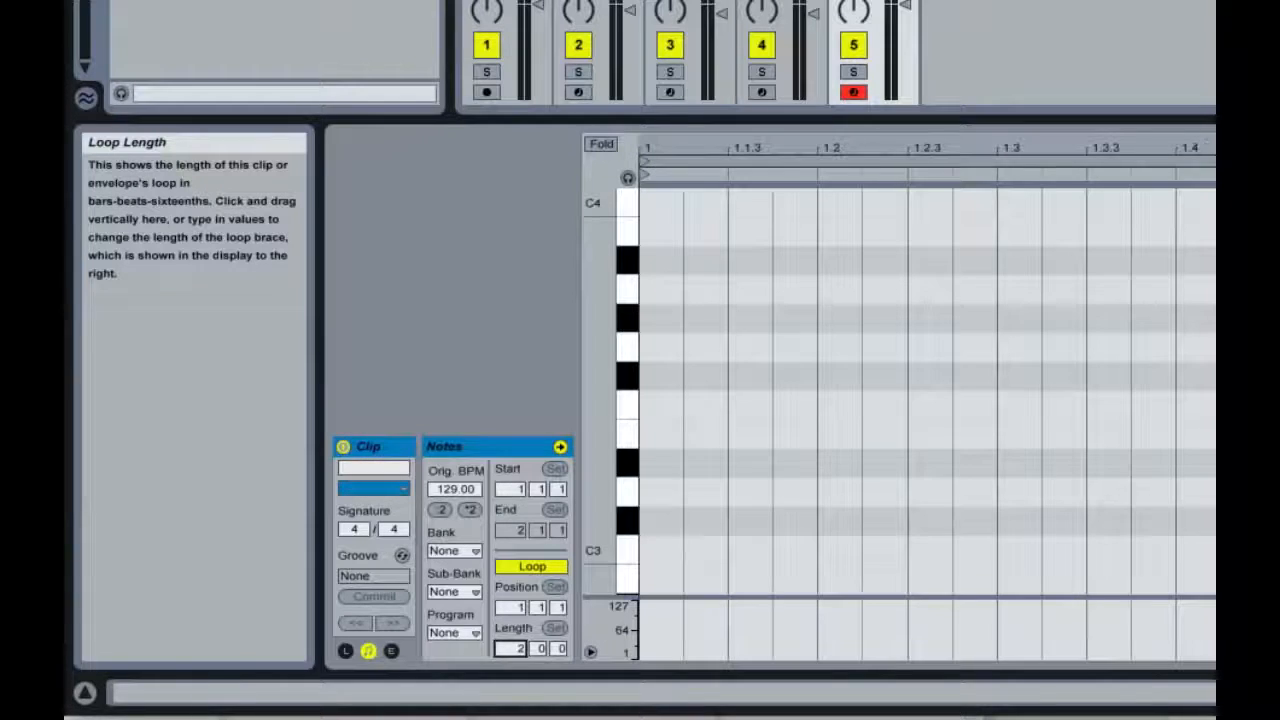
left_click_drag(519, 649, 519, 630)
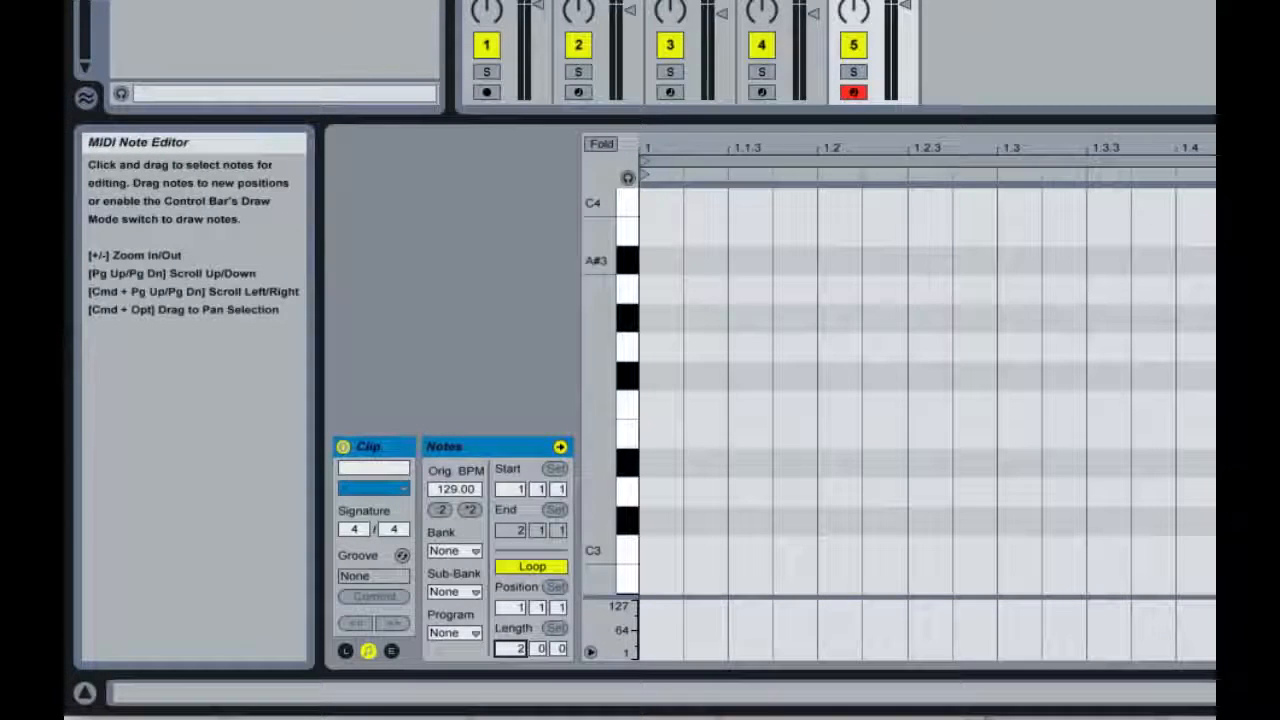
double_click(655, 548)
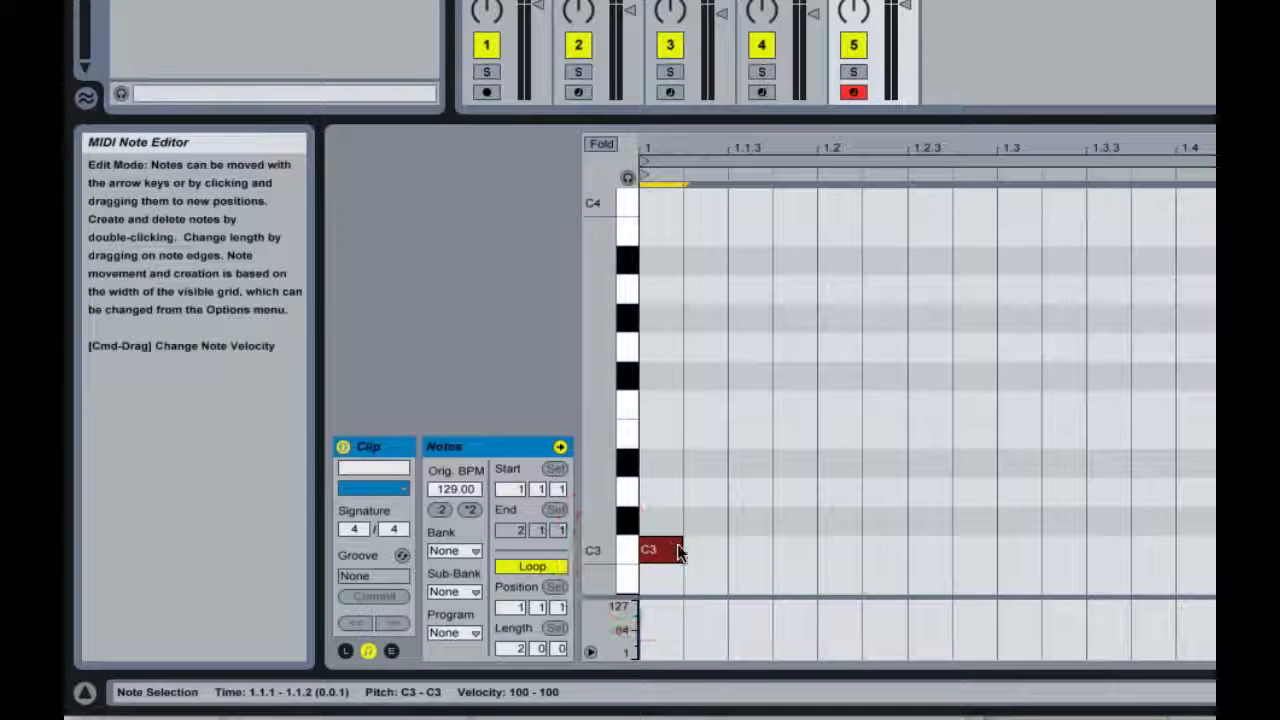
left_click_drag(680, 548, 1082, 563)
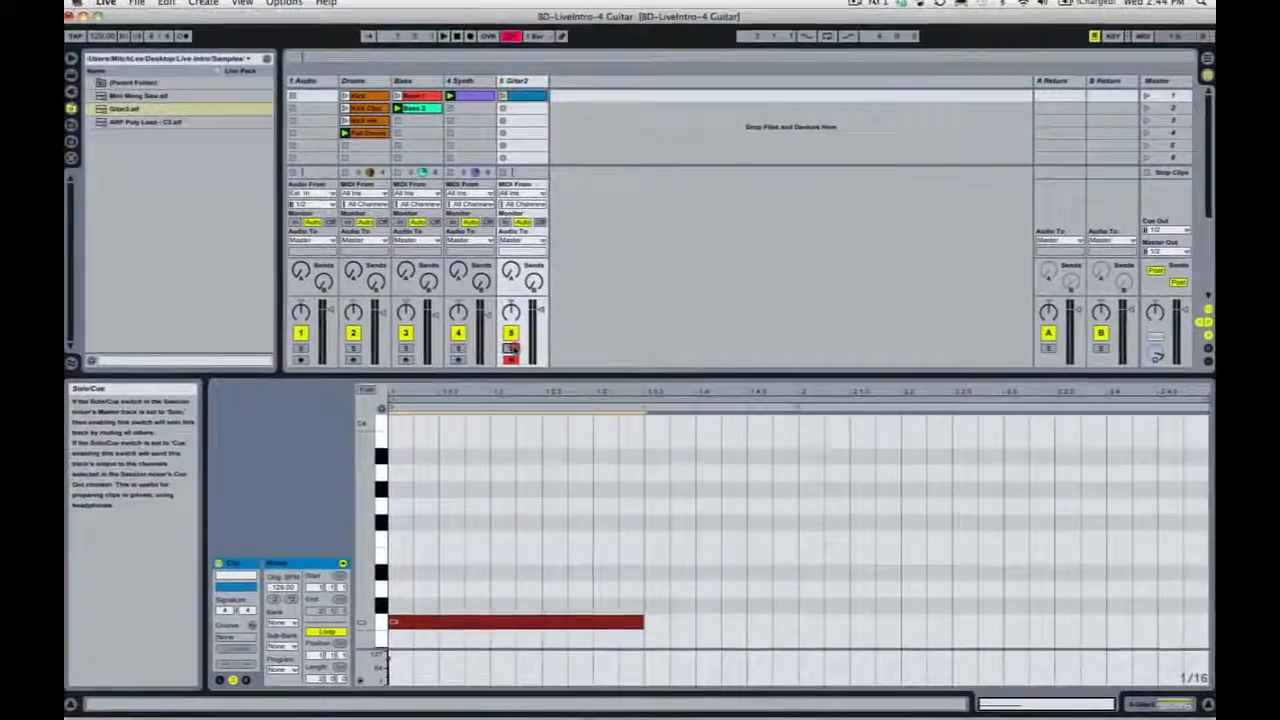
- Solo and play the Gitar2 track's clip, extending its C3 note to just past the start of bar 2
left_click(400, 123)
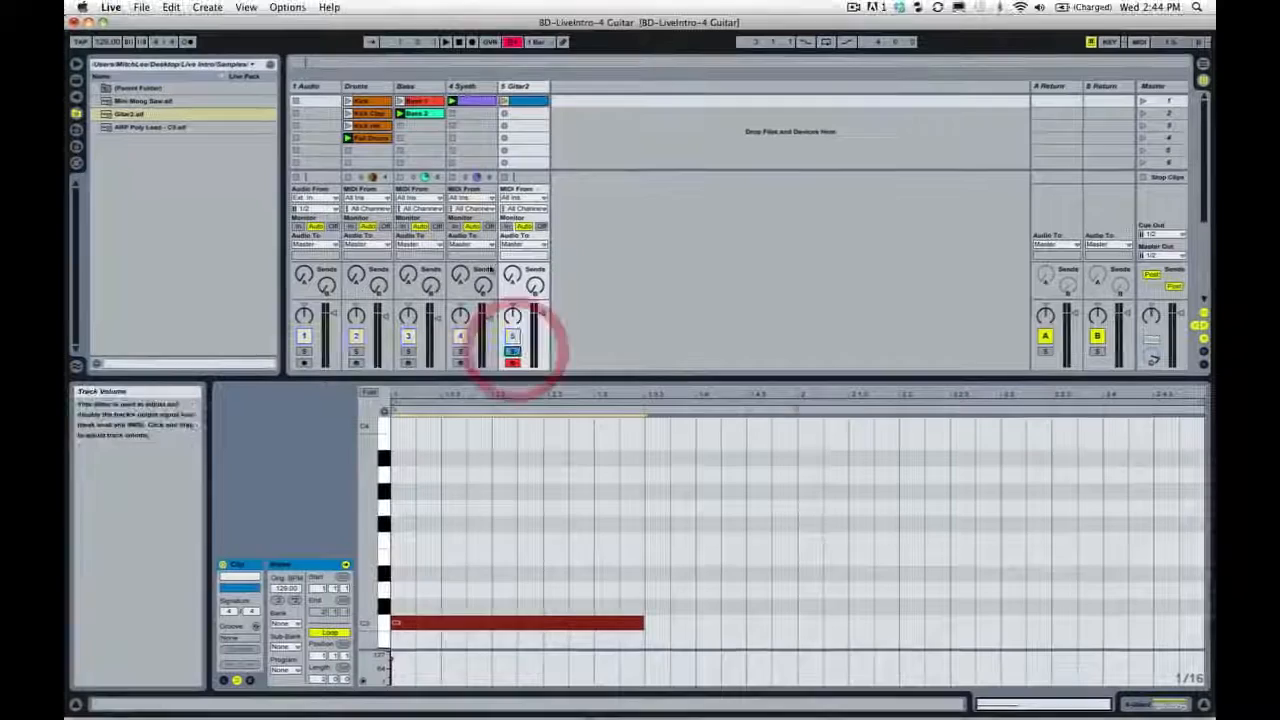
left_click(504, 101)
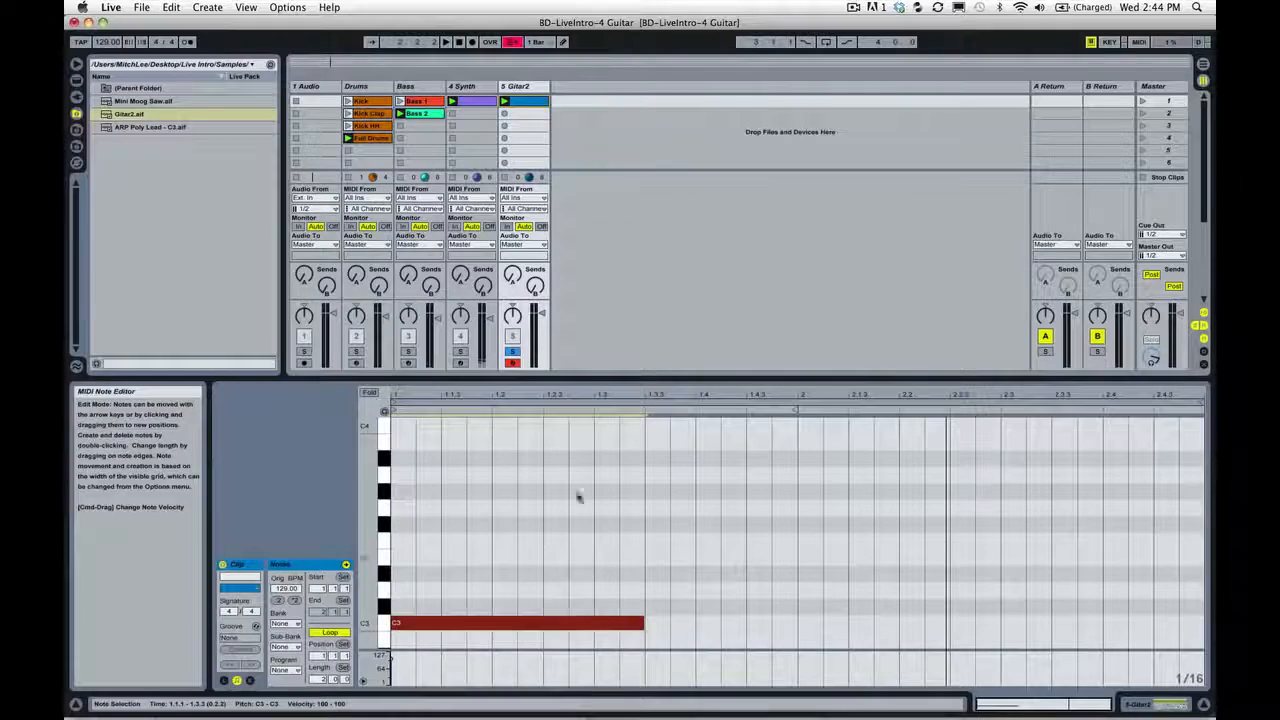
left_click(504, 101)
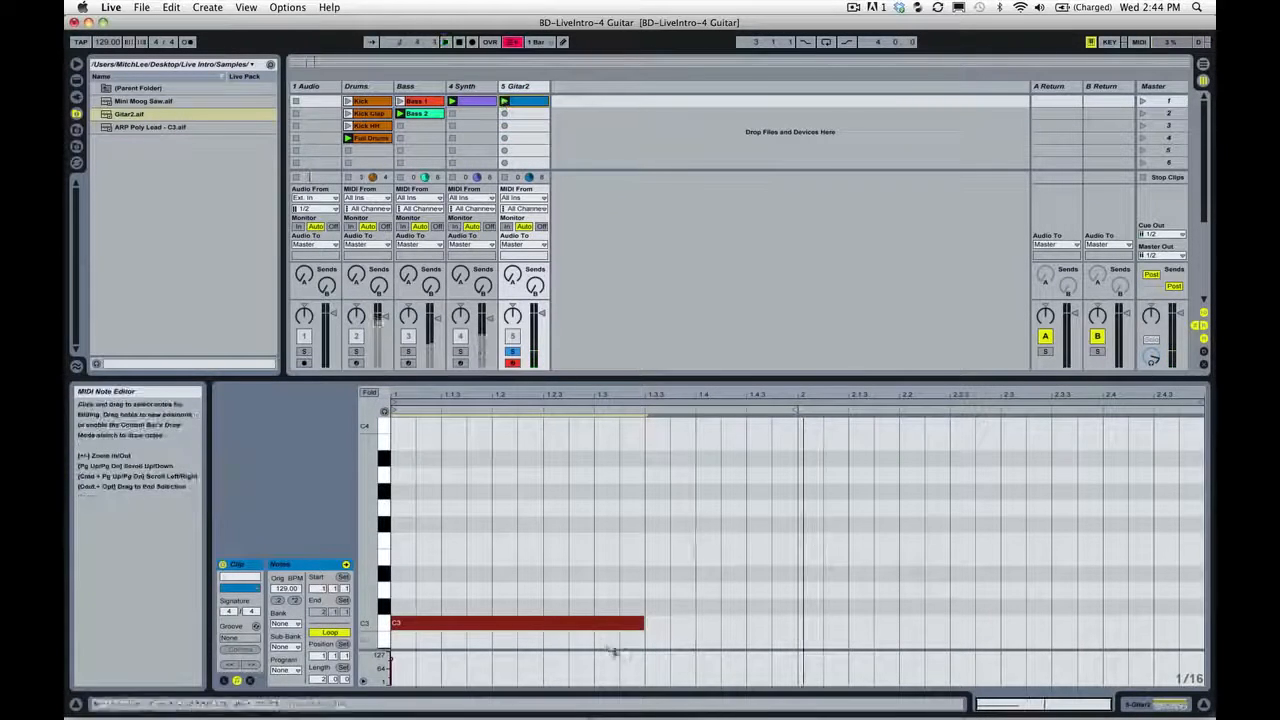
left_click_drag(642, 626, 822, 624)
left_click(504, 102)
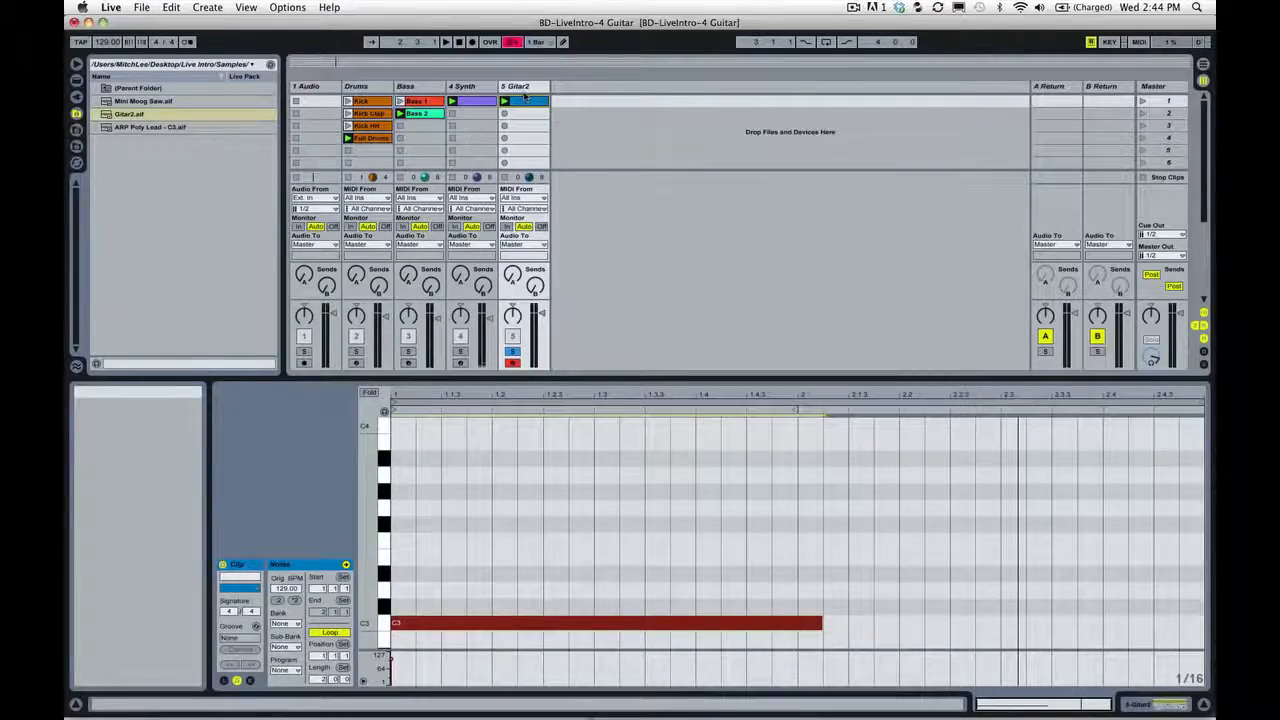
- Shorten the Gitar2 sample's playback Length in Simpler to 9.52 %
left_click(524, 93)
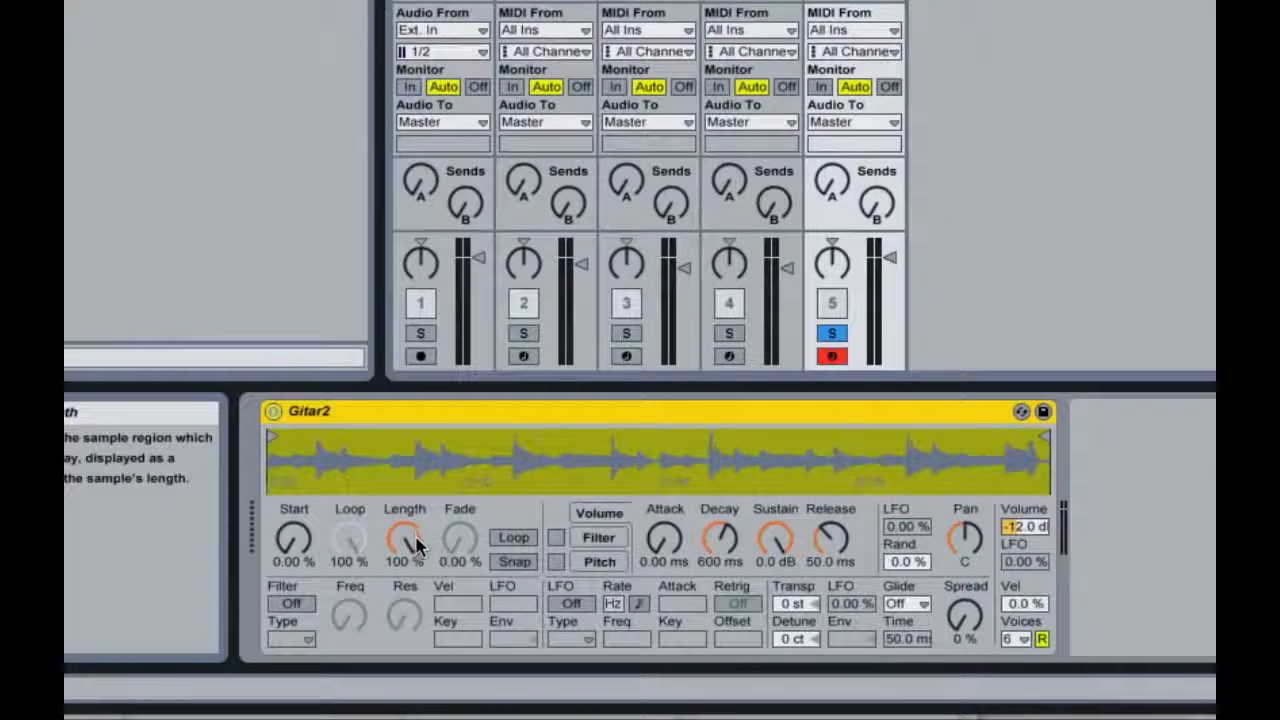
left_click_drag(407, 540, 407, 650)
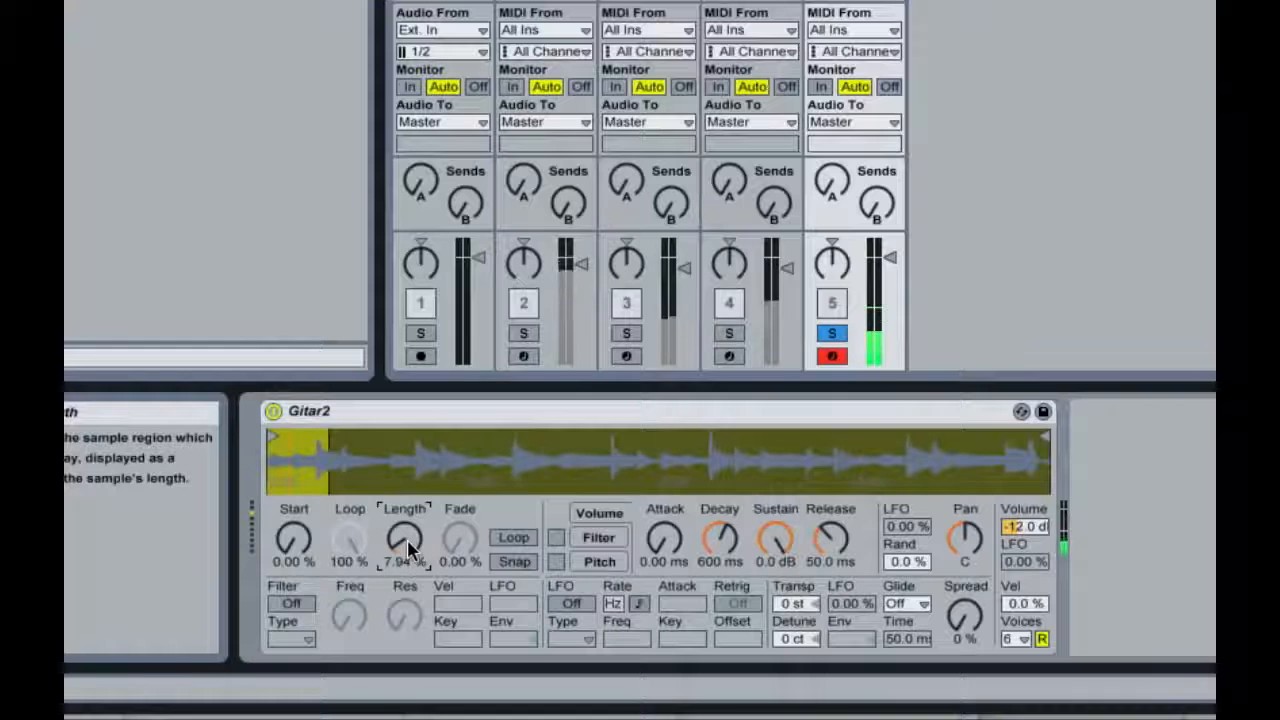
left_click_drag(408, 548, 408, 542)
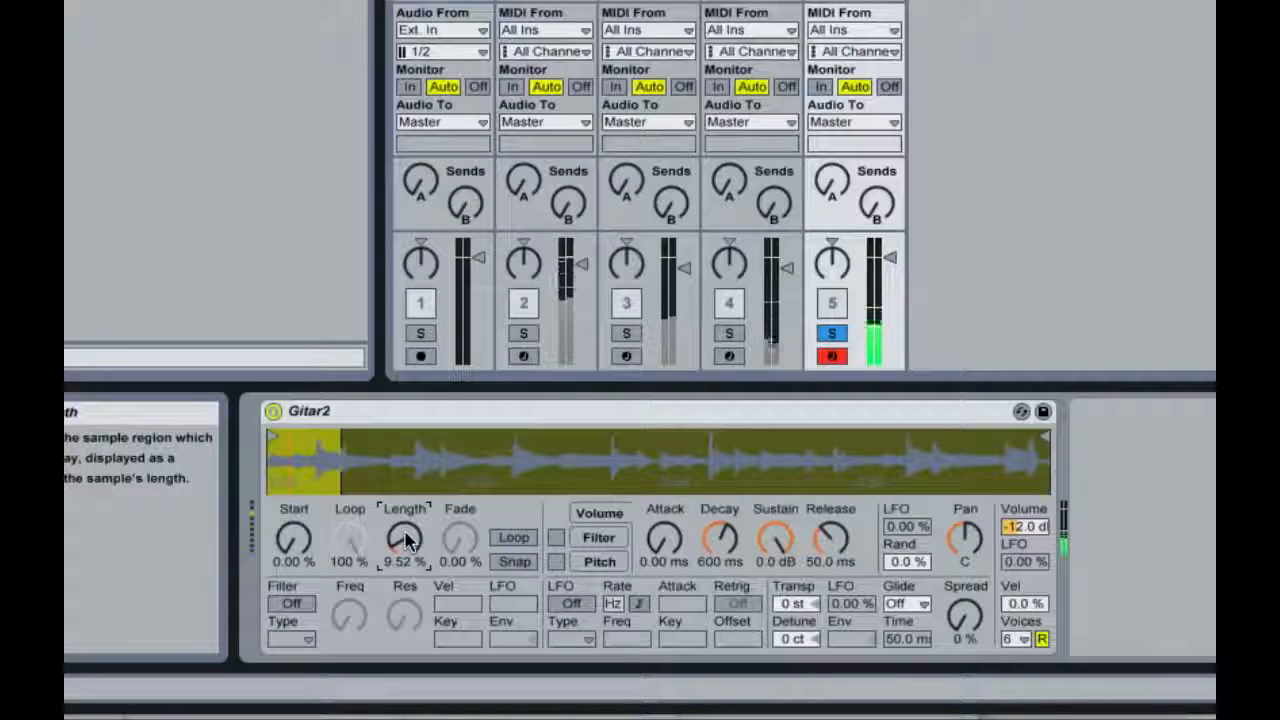
left_click_drag(405, 536, 407, 526)
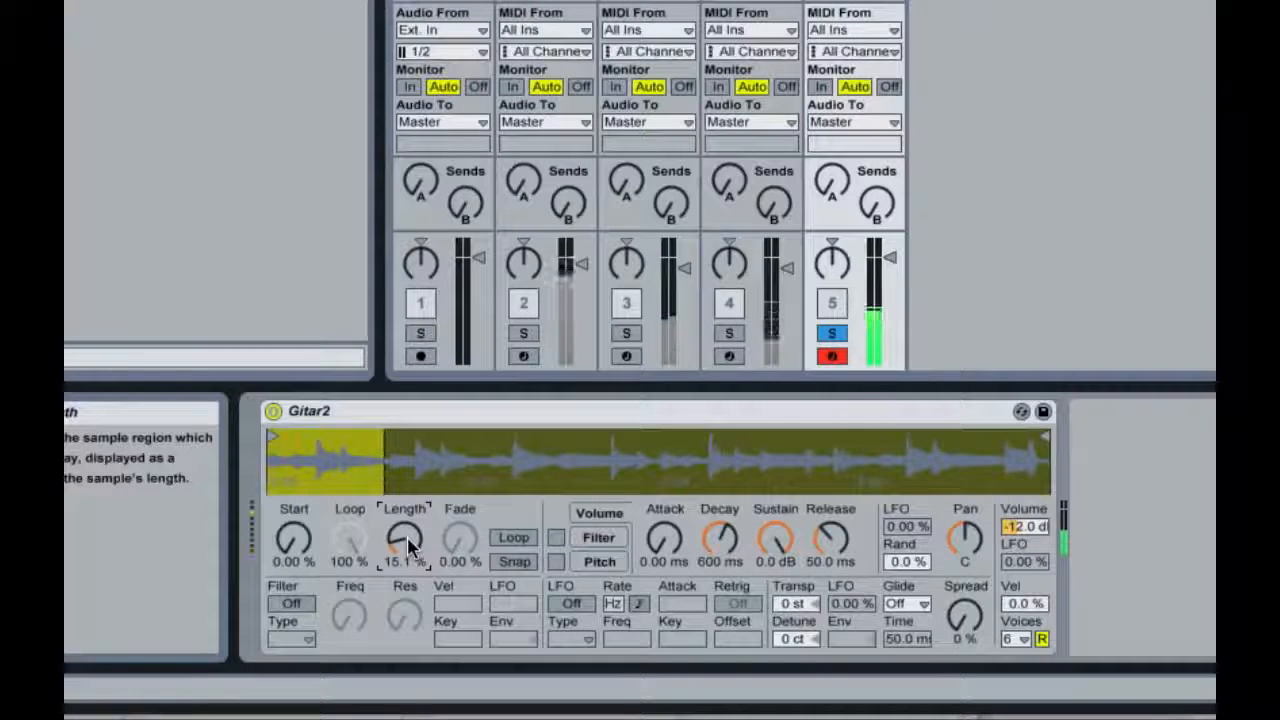
left_click_drag(407, 546, 407, 552)
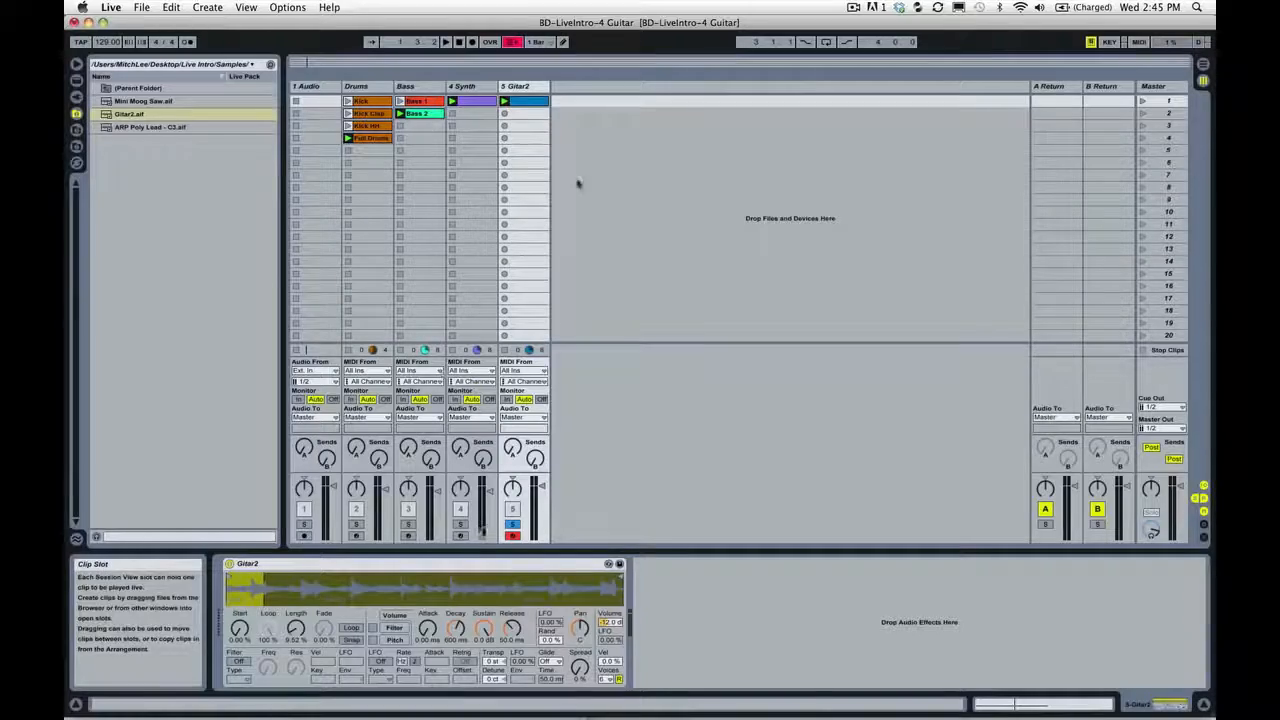
- Rename the Gitar2 track as Guitar
left_click(525, 88)
key("super+r")
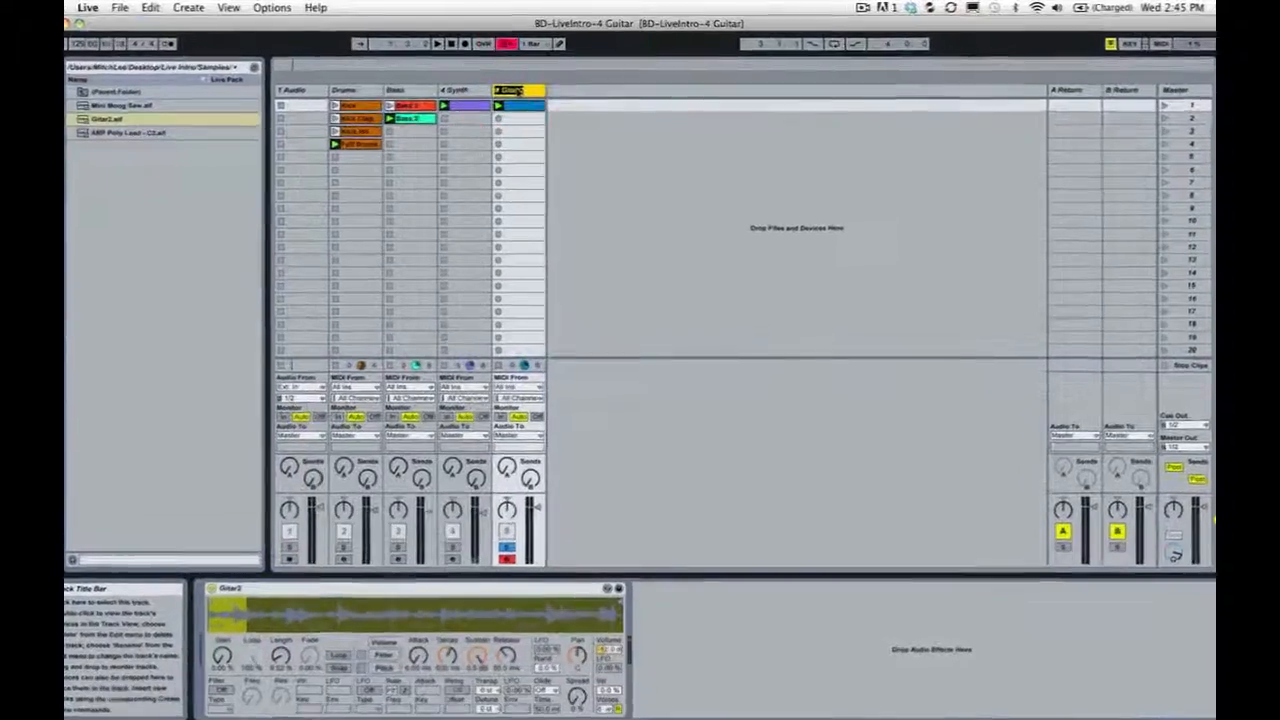
type("Guitar")
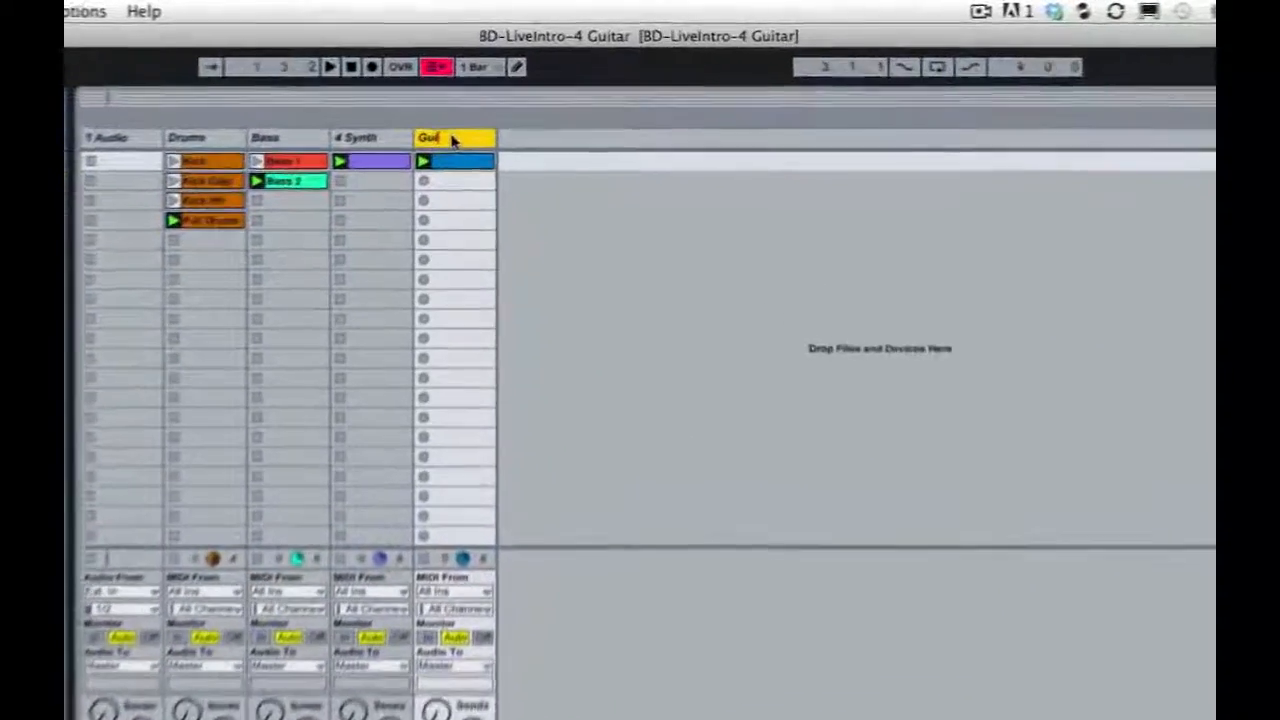
key("Return")
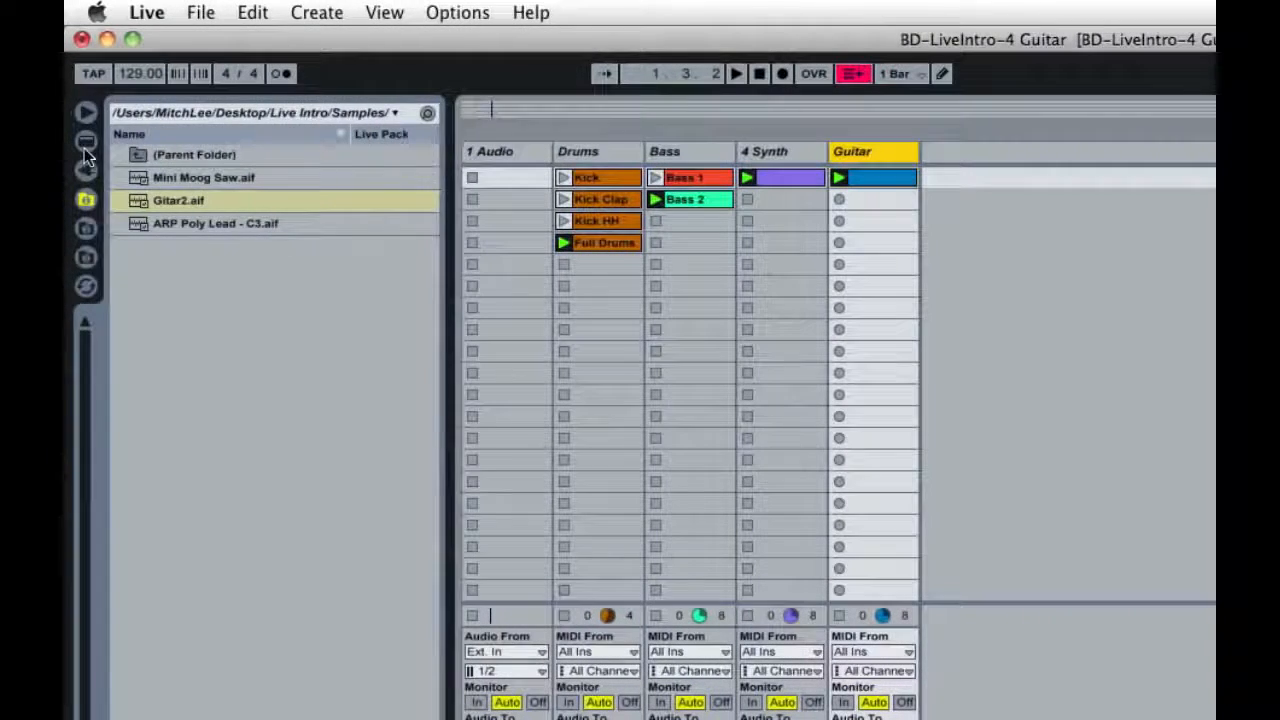
- Add the Saturator and Compressor audio effects after Simpler on the Guitar track
left_click(85, 145)
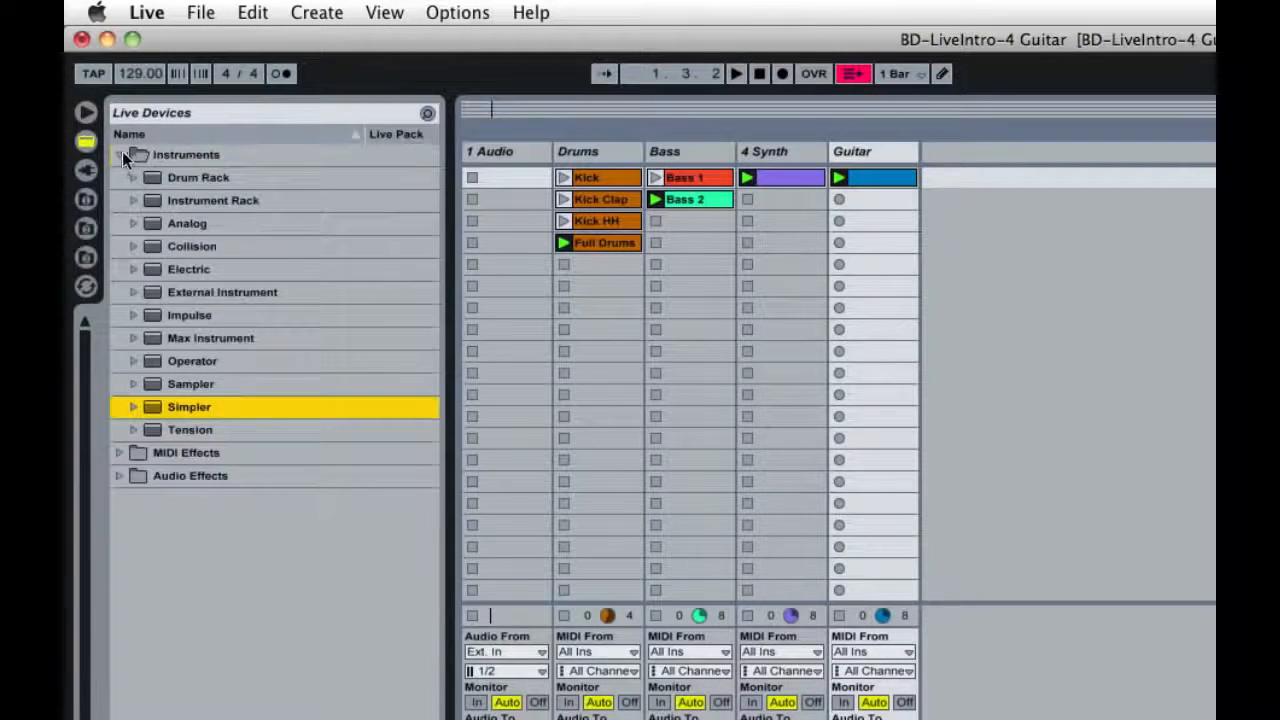
left_click(121, 156)
left_click(119, 200)
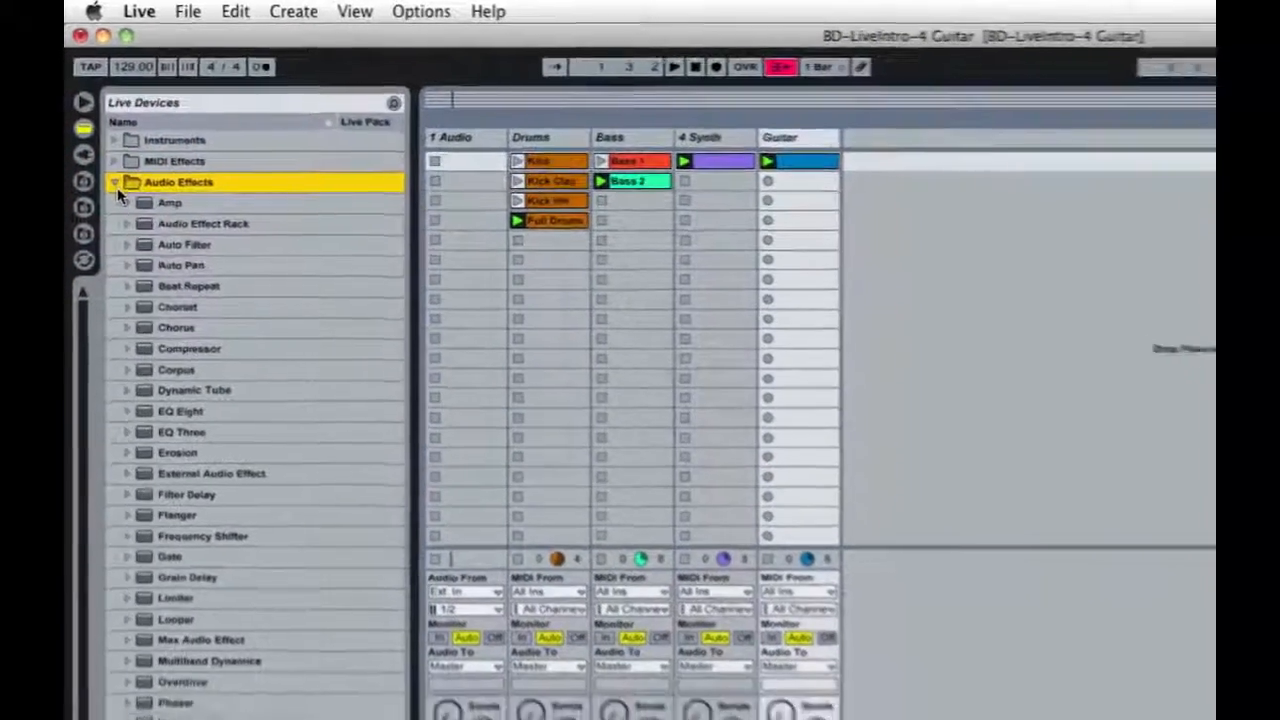
left_click_drag(140, 506, 693, 590)
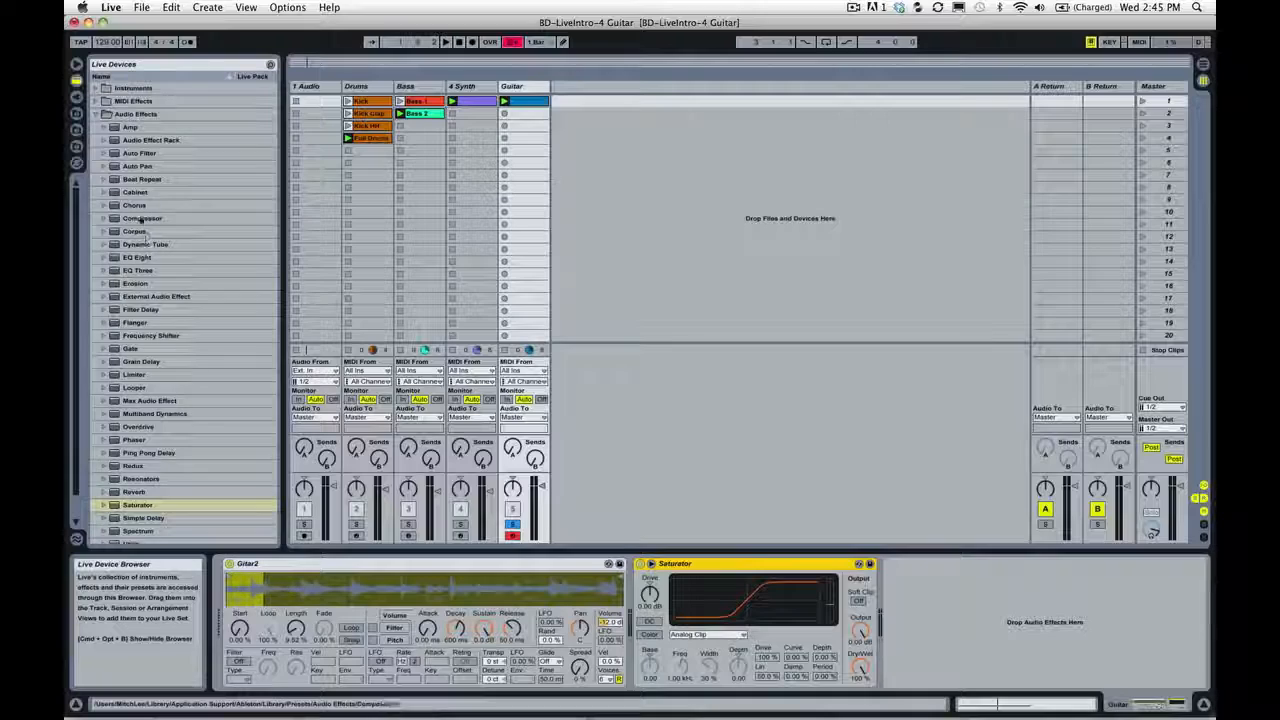
left_click_drag(140, 218, 560, 367)
left_click_drag(908, 630, 906, 631)
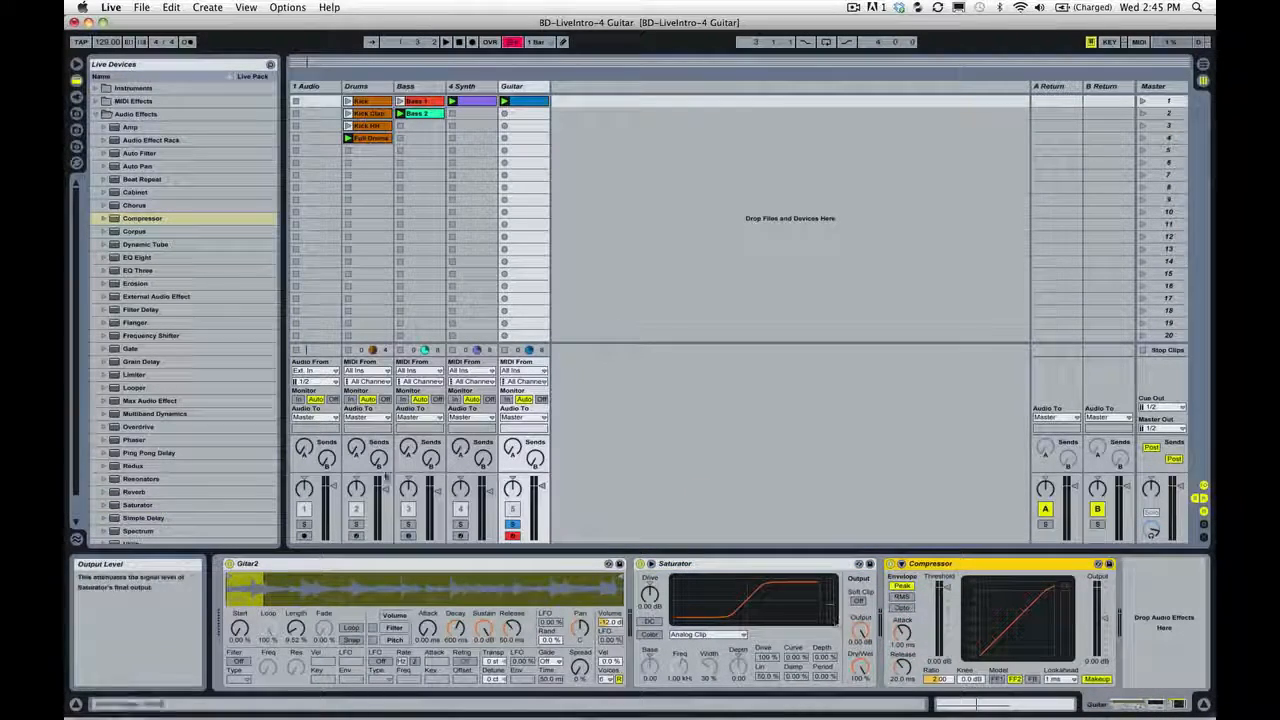
- Add the Ping Pong Delay effect at the end of the Guitar track's device chain
scroll(163, 313, "down", 1)
scroll(163, 313, "down", 2)
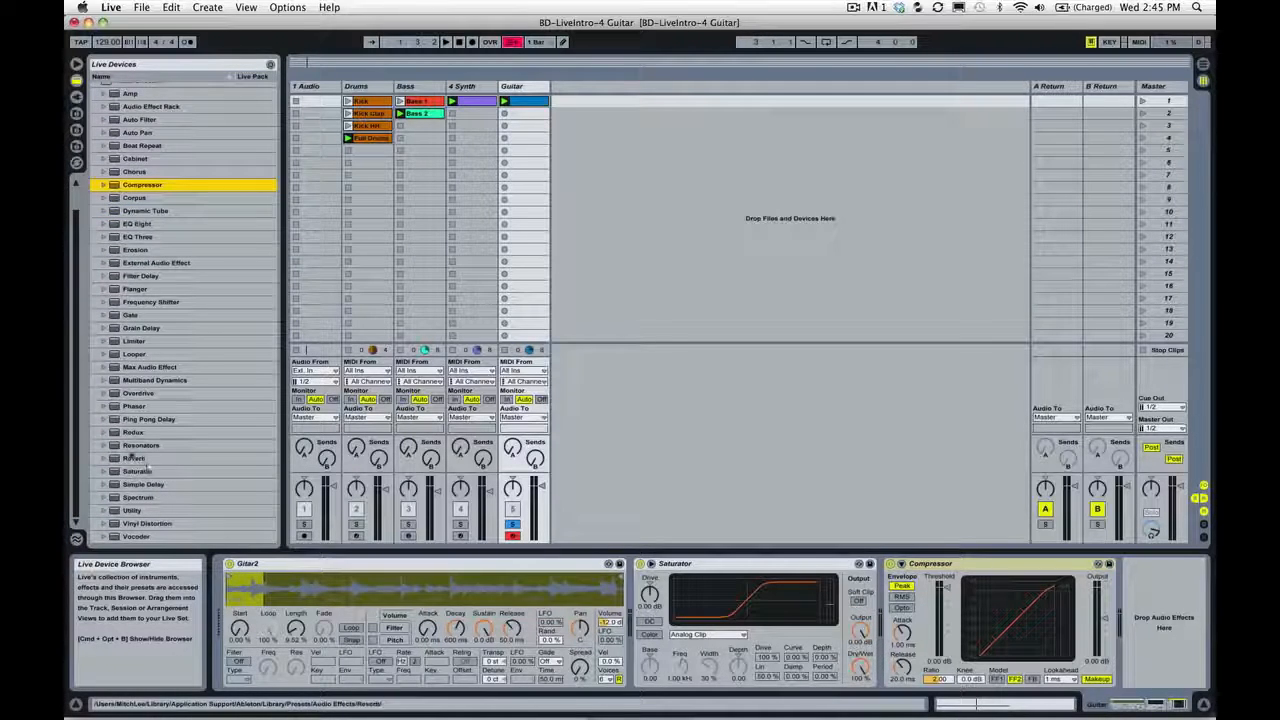
double_click(135, 420)
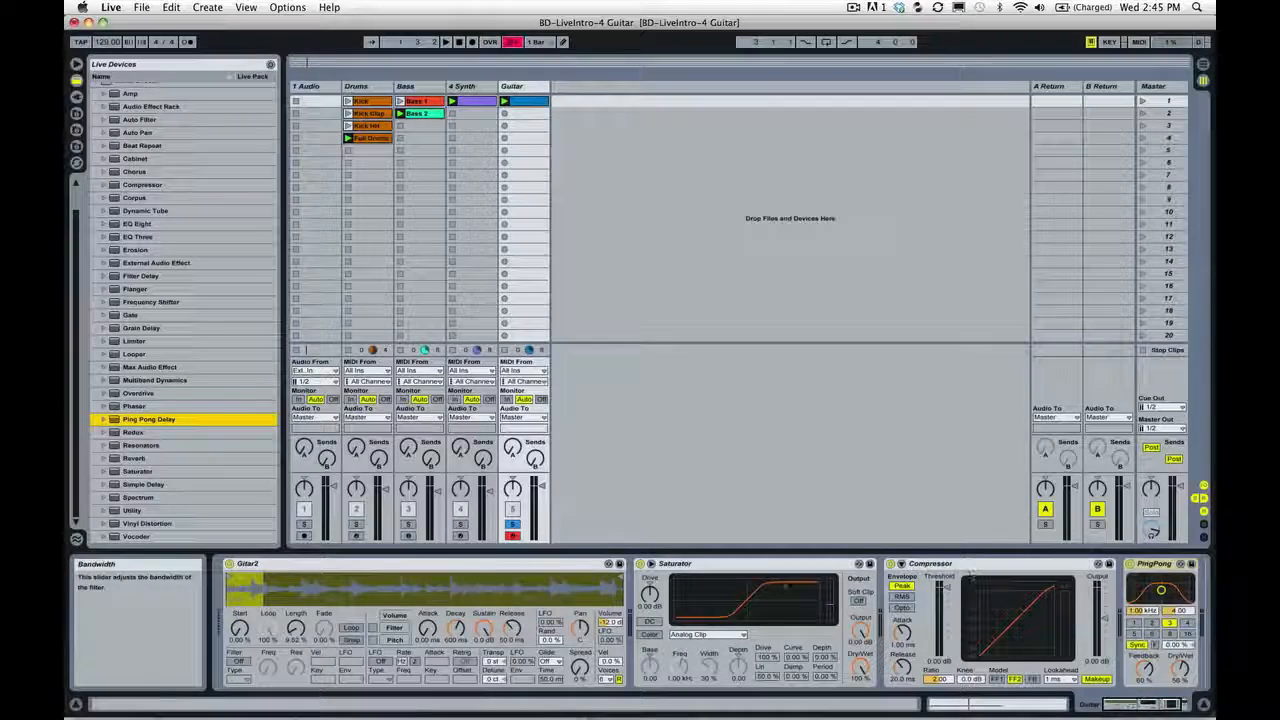
- Play the Guitar clip and bypass the Ping Pong Delay and Compressor so only the Saturator stays active
left_click(505, 102)
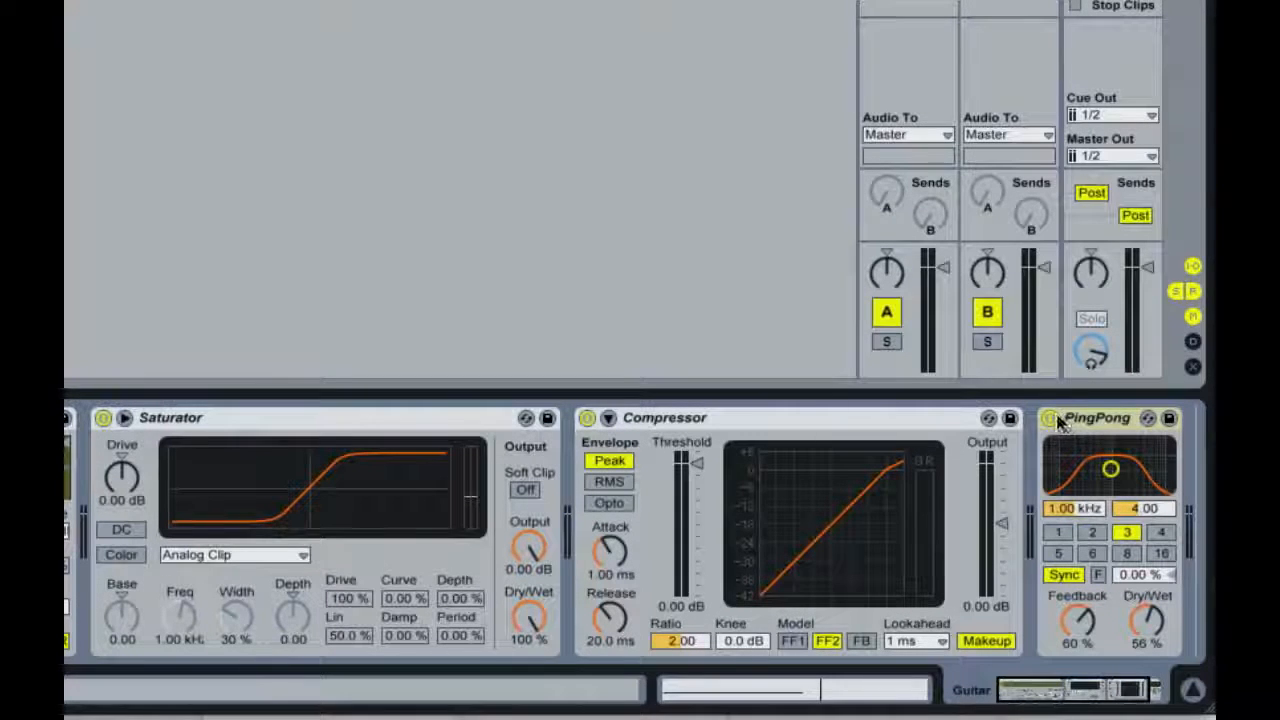
left_click(1050, 419)
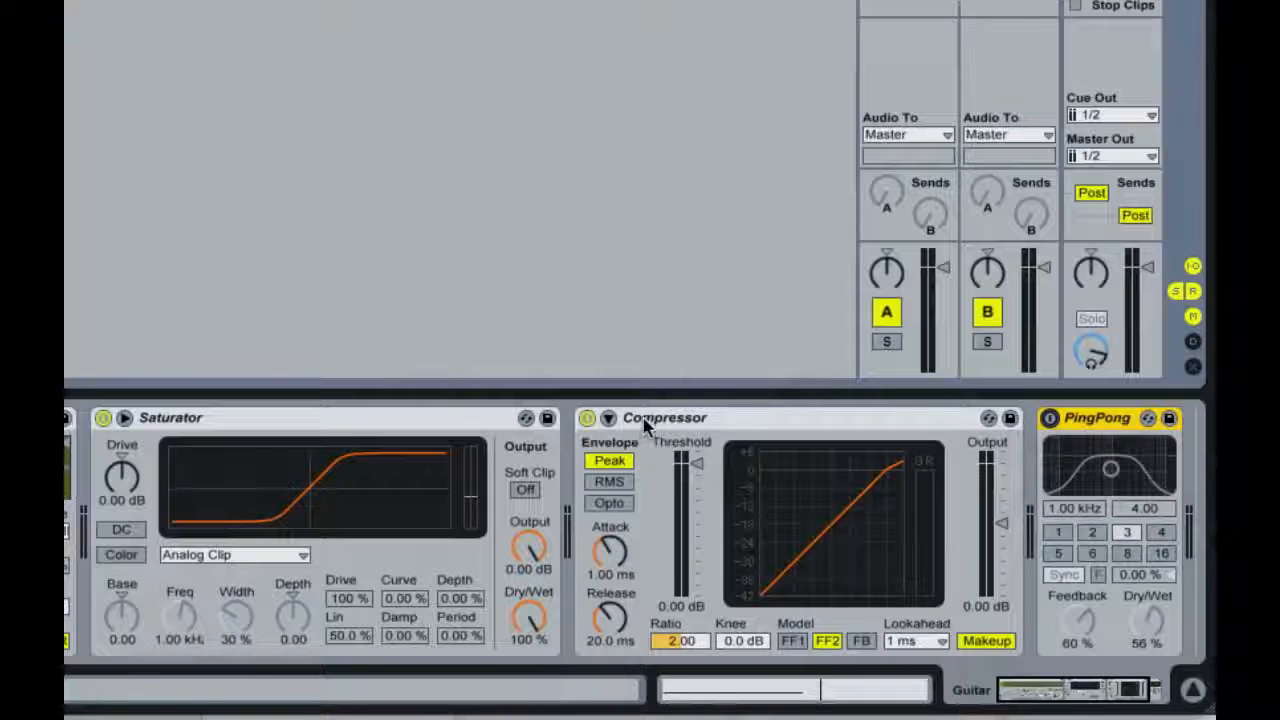
left_click(587, 419)
- Set the Saturator's Drive to 7.43 dB and its curve type to Medium Curve
left_click(337, 423)
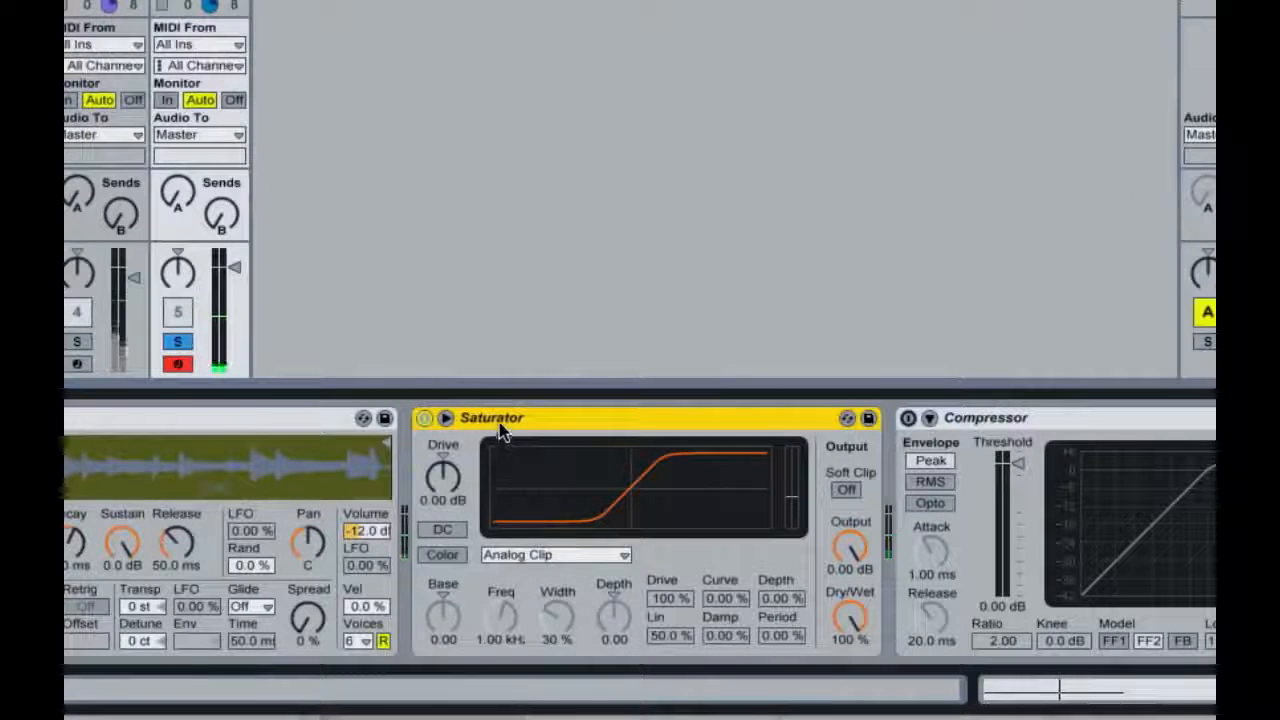
left_click_drag(443, 477, 443, 436)
left_click(528, 594)
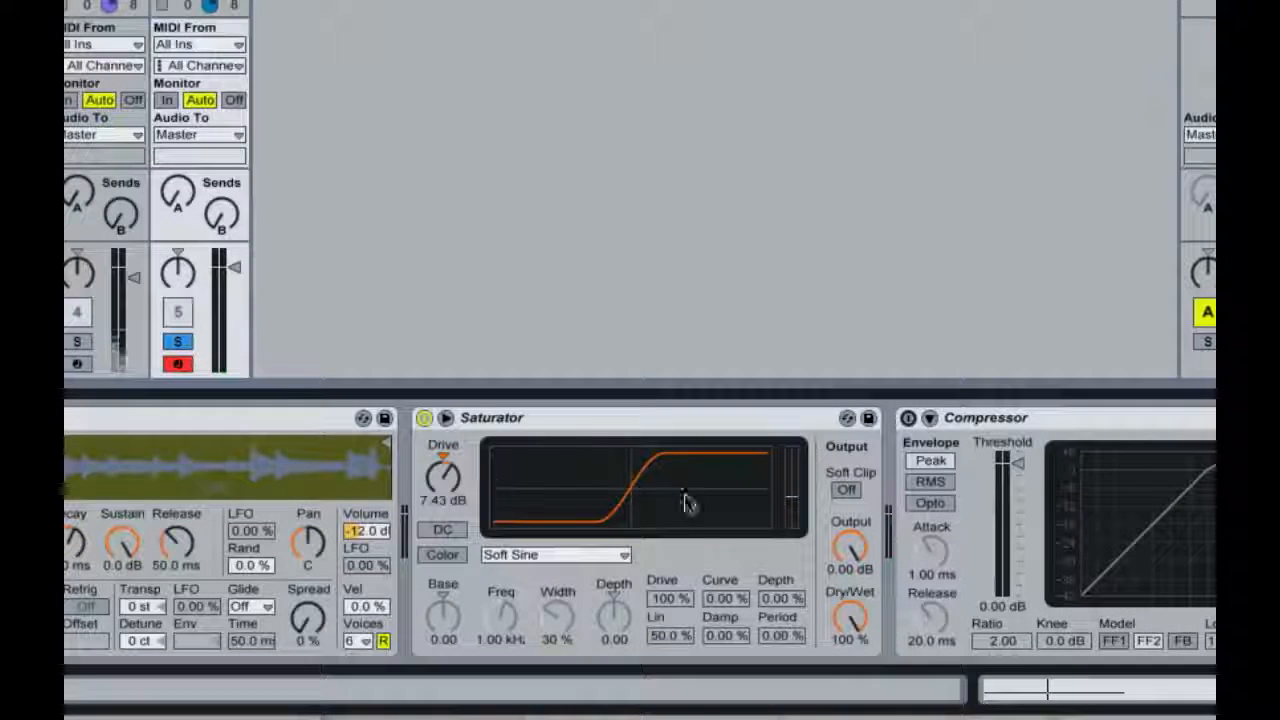
left_click(558, 562)
left_click(564, 590)
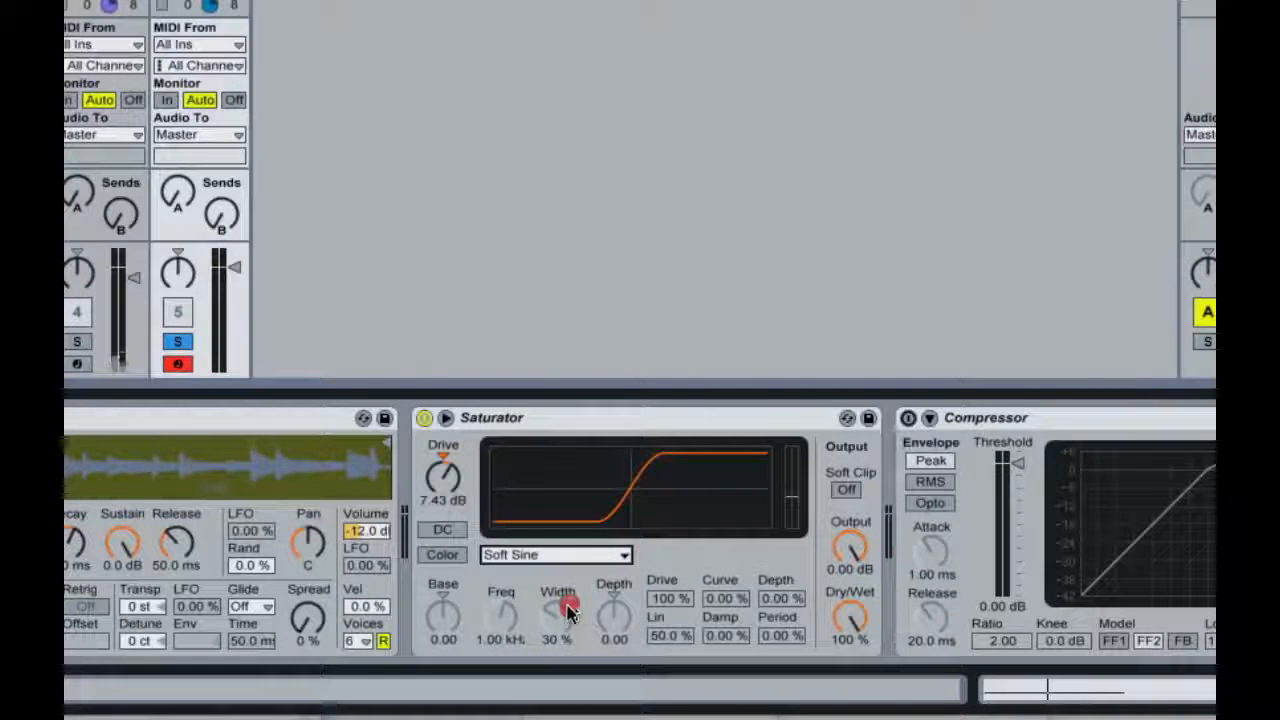
left_click(564, 562)
left_click(555, 611)
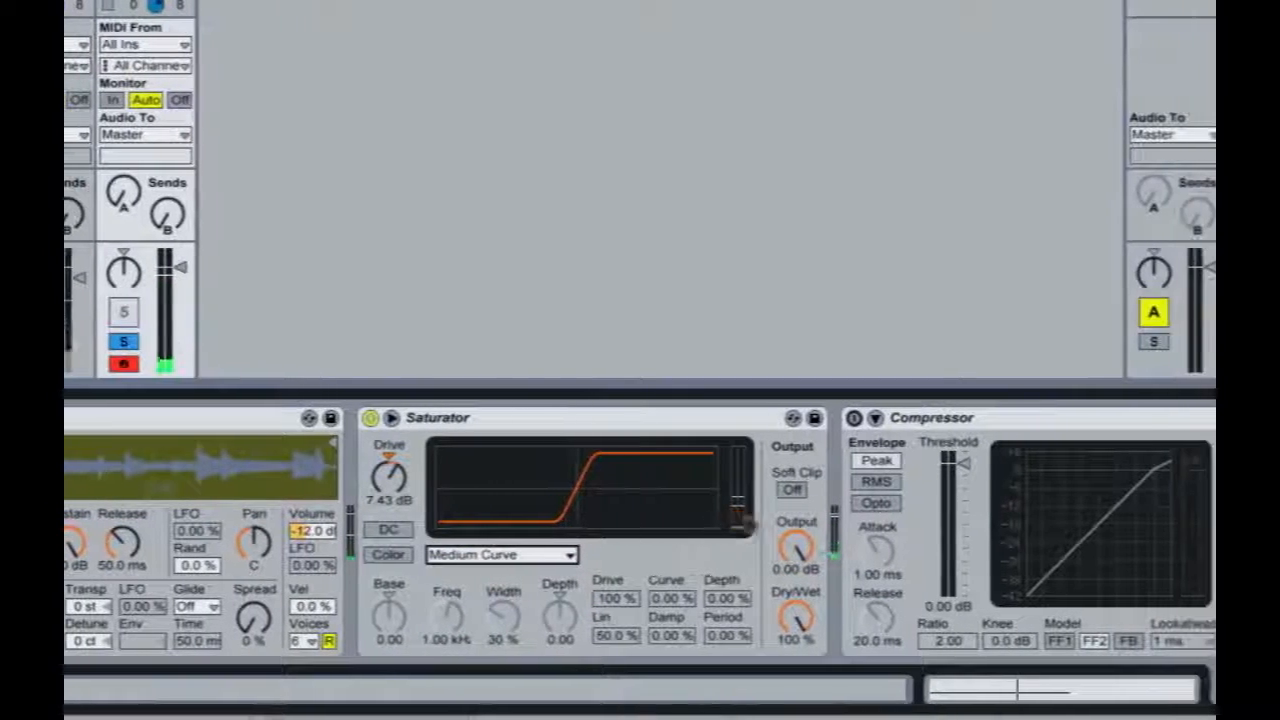
- Turn the Compressor back on and set its Ratio to 3.37 and Threshold to -21.5 dB
left_click(723, 417)
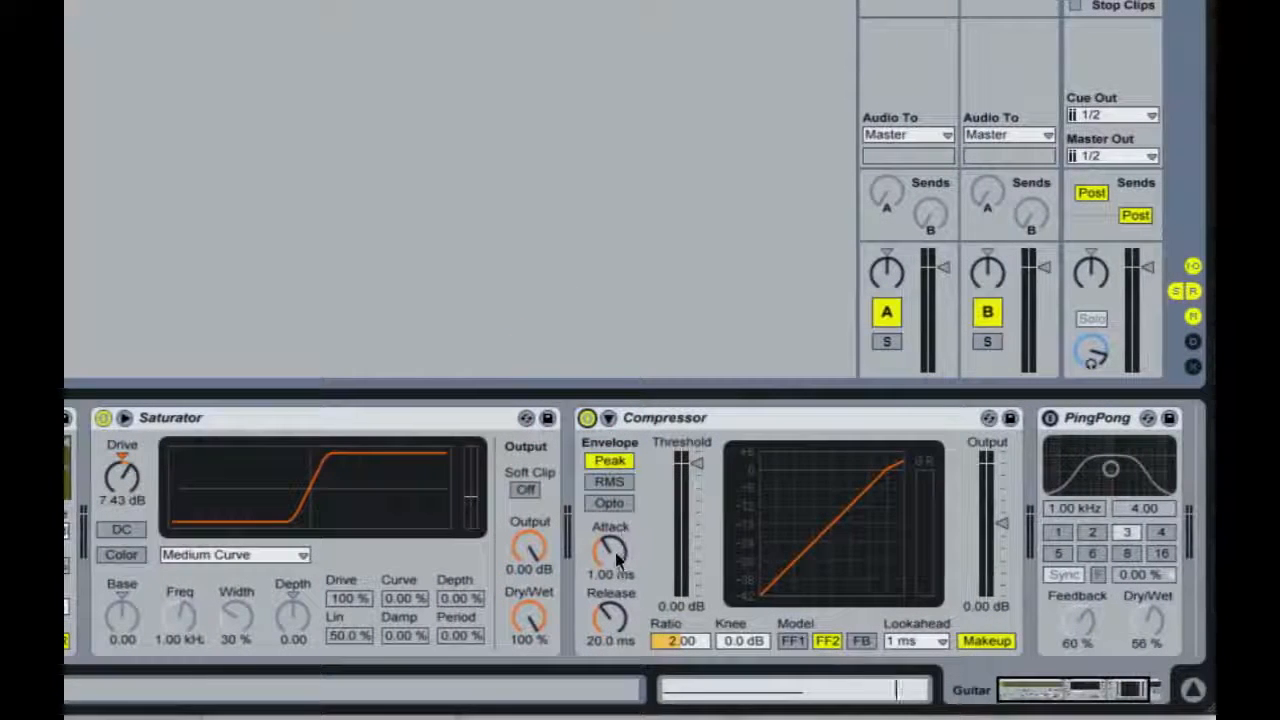
left_click_drag(686, 641, 686, 611)
left_click_drag(714, 517, 714, 545)
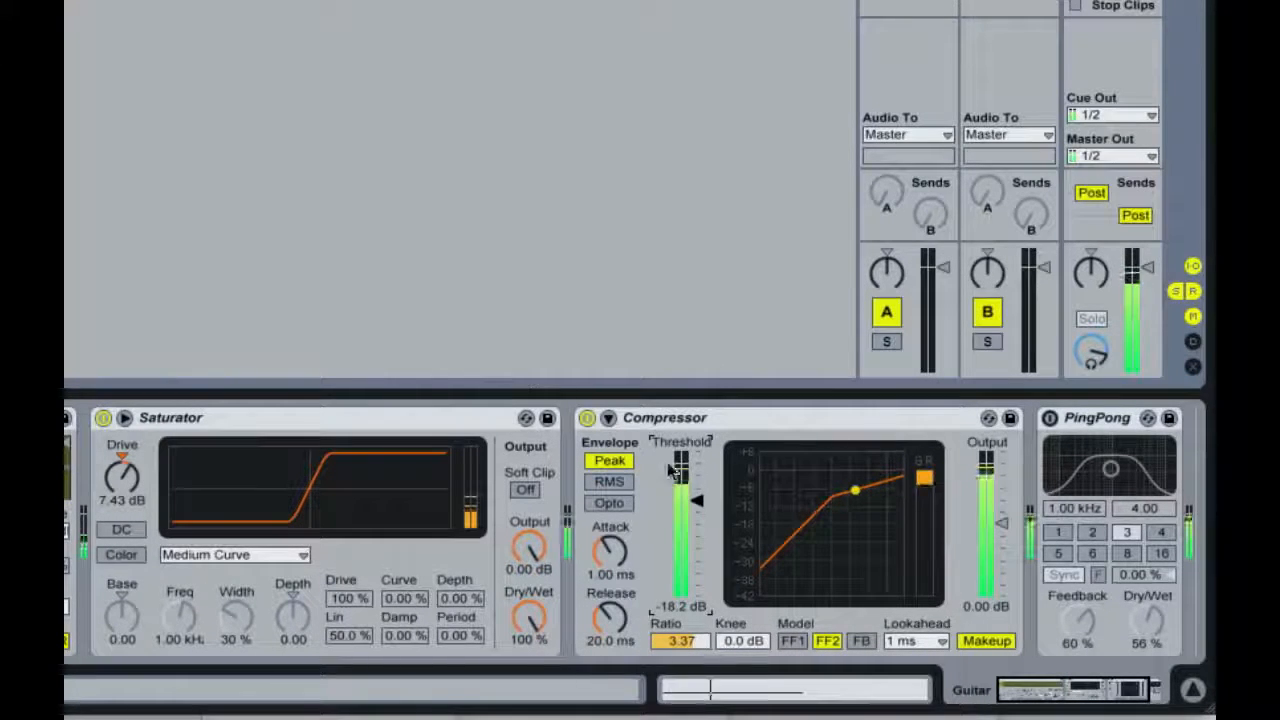
left_click_drag(696, 499, 696, 507)
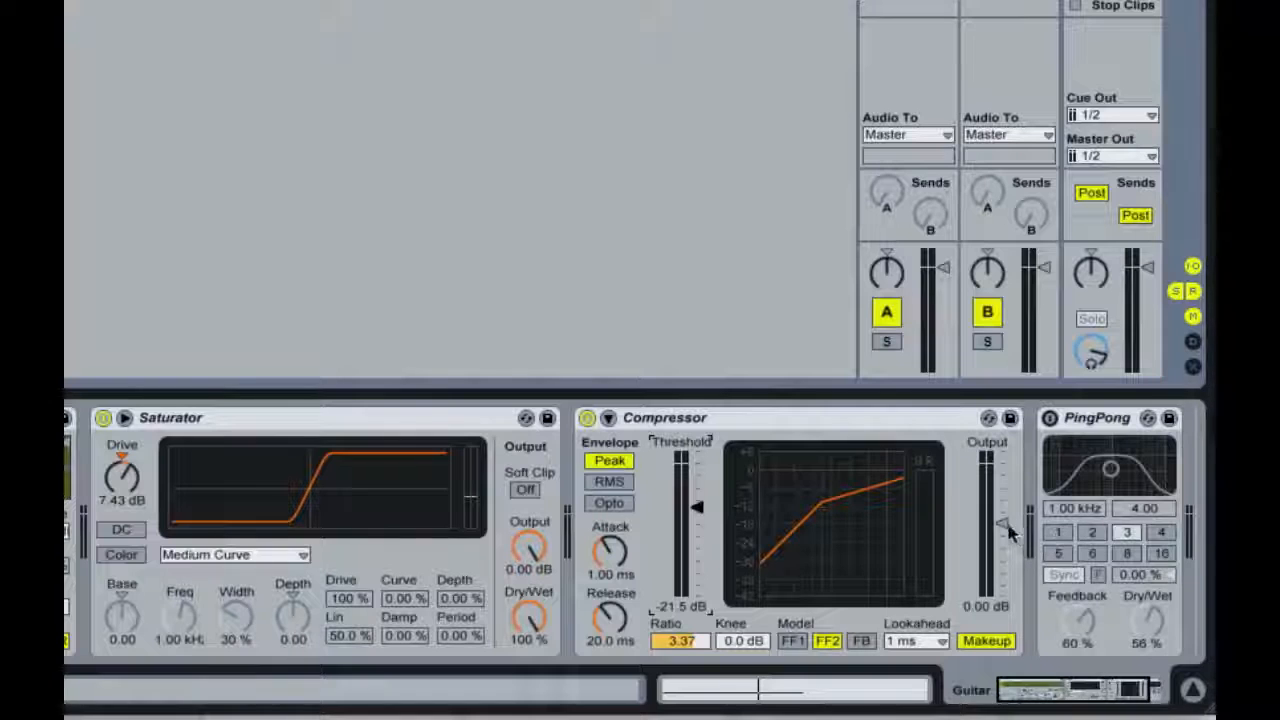
- Raise the Compressor's Output level to 4.95 dB
left_click_drag(1008, 533, 1008, 514)
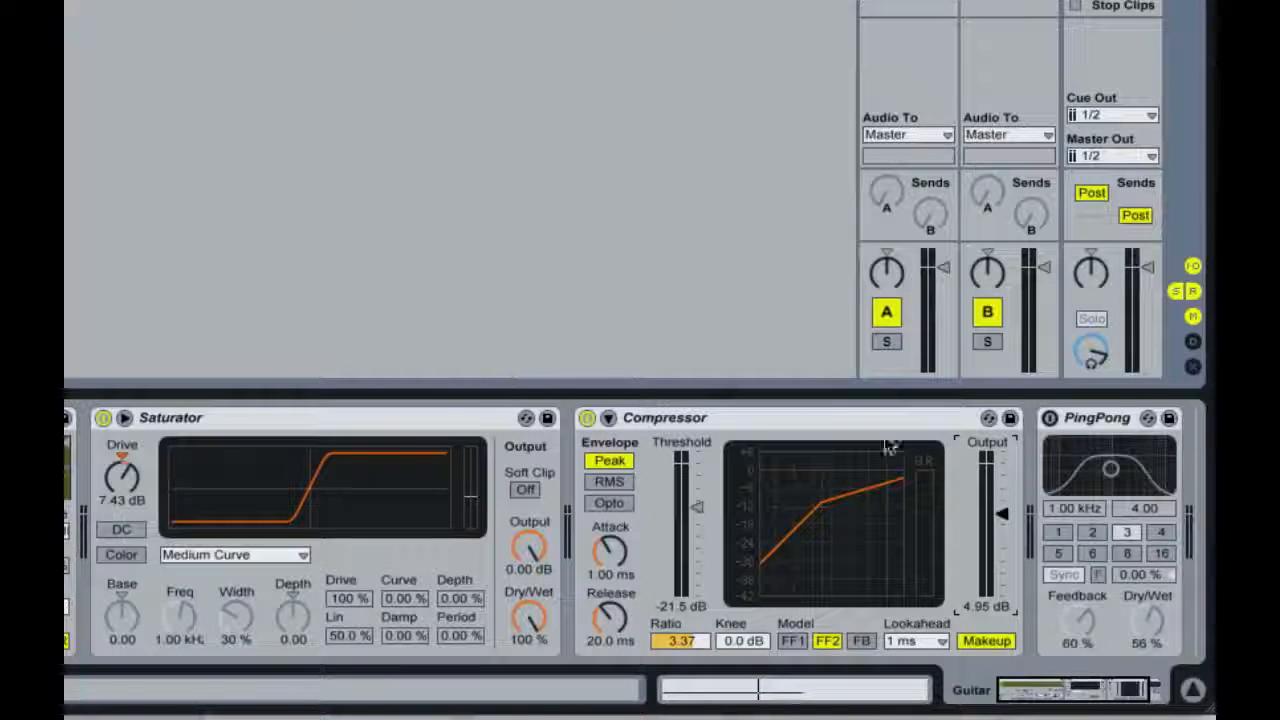
- Turn the Ping Pong Delay back on, set its Feedback to 33 % and lower its Dry/Wet to about 26 %
left_click(1049, 418)
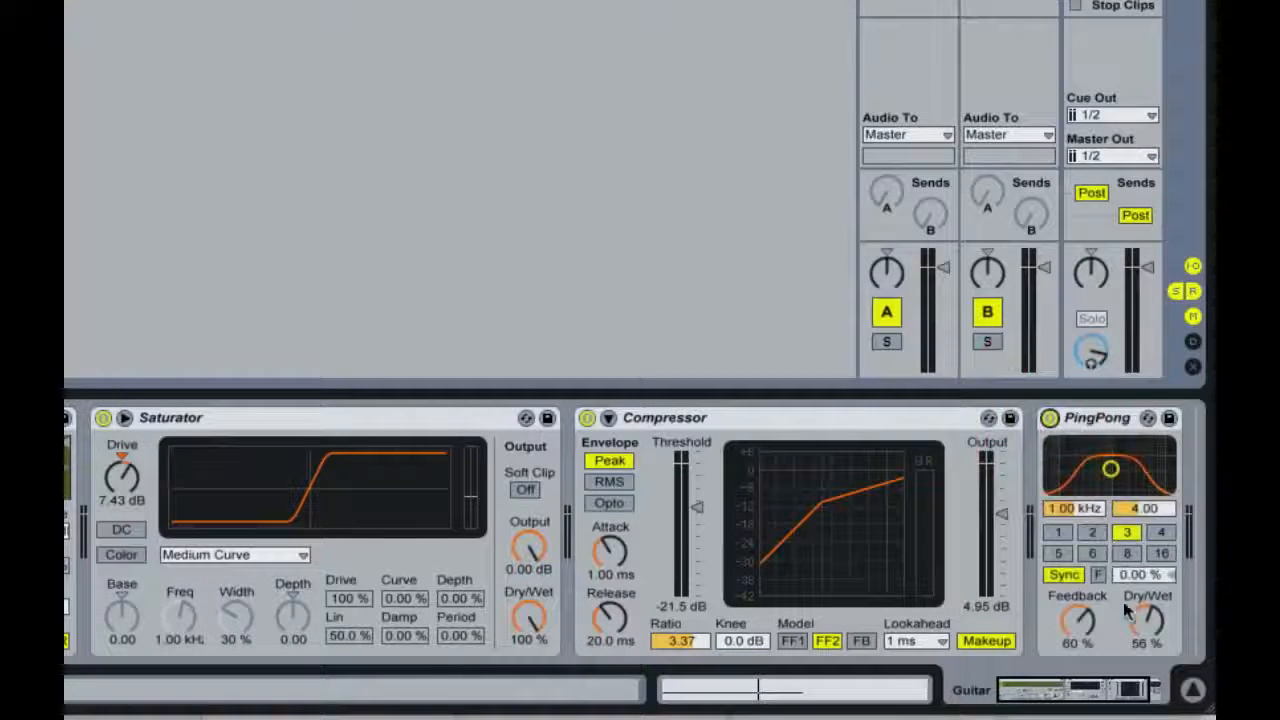
mouse_move(1148, 615)
left_mouse_down()
mouse_move(1150, 628)
mouse_move(1165, 617)
left_mouse_up()
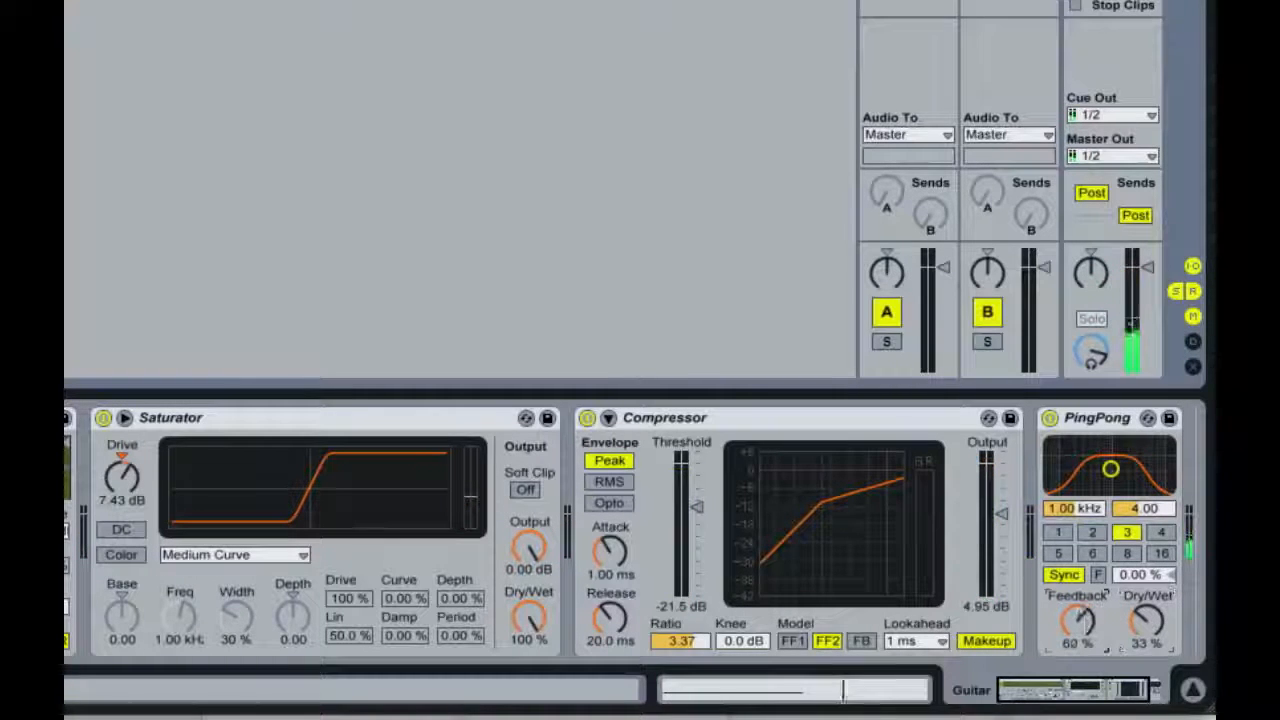
left_click_drag(1078, 621, 1078, 644)
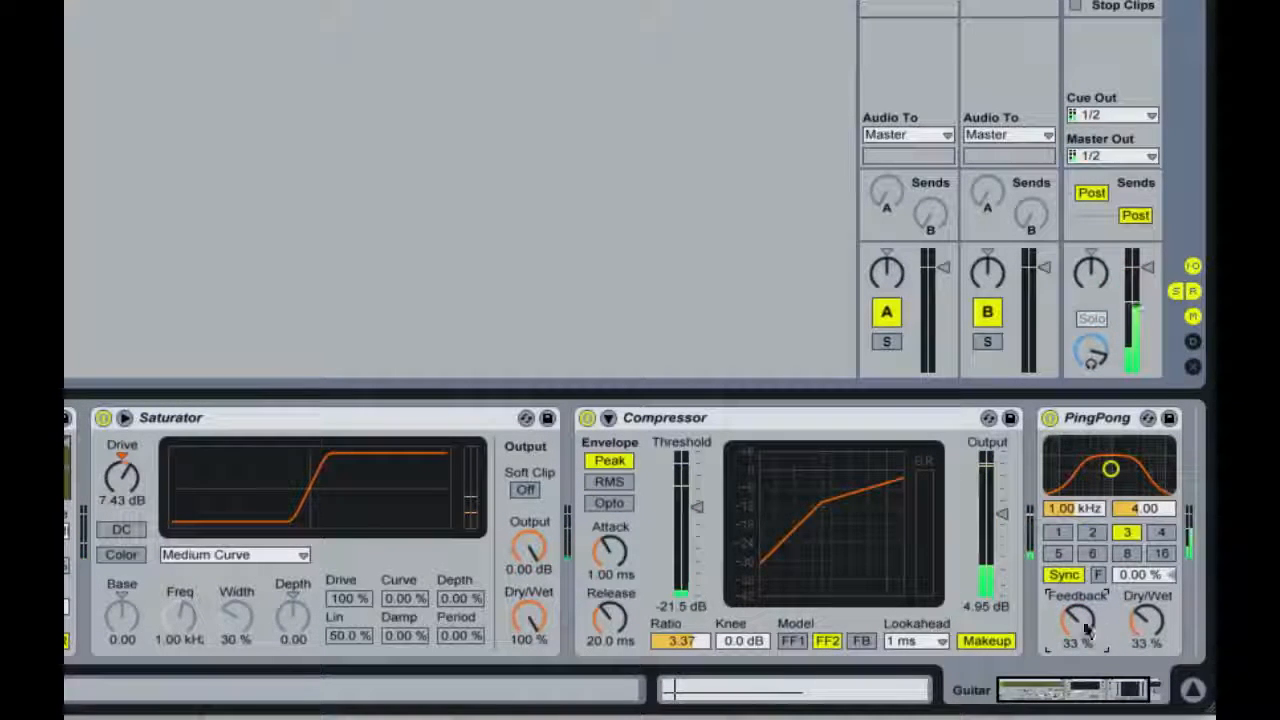
left_click(1168, 624)
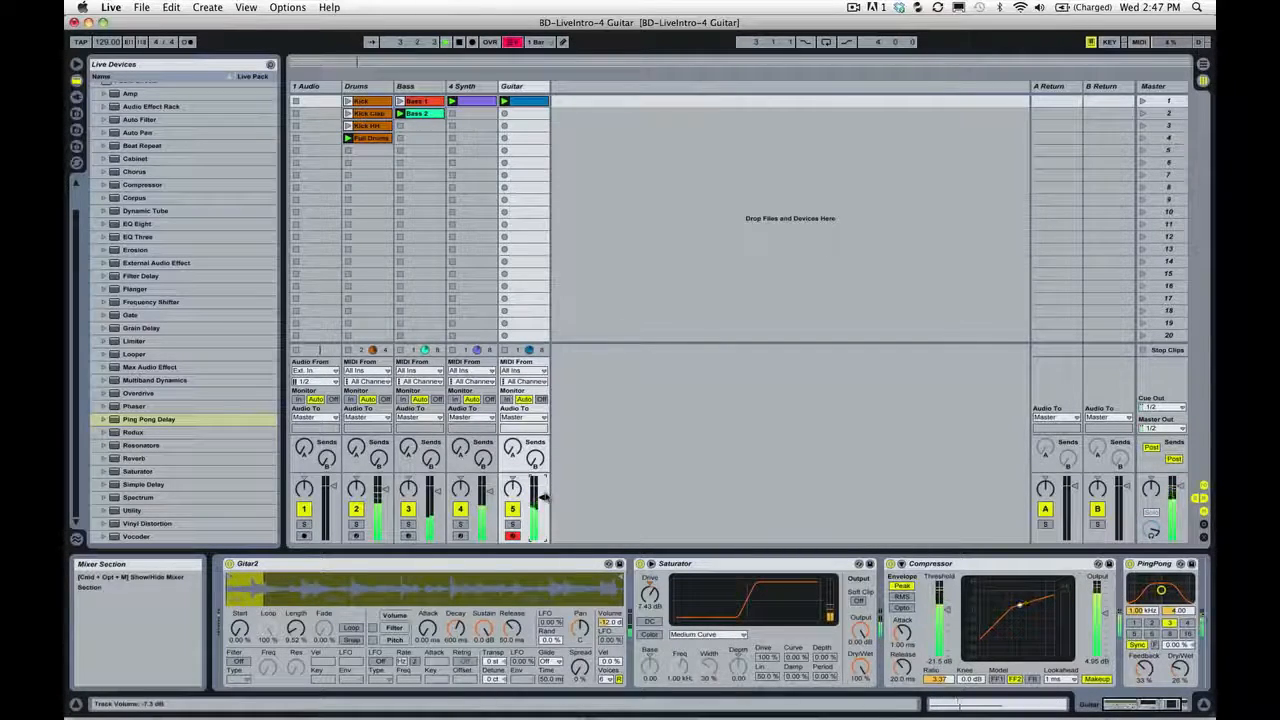
- Set the Guitar track's volume to about -7 dB and try a 12.7 % sample Length in Simpler before restoring 9.52 %
left_click_drag(541, 493, 543, 496)
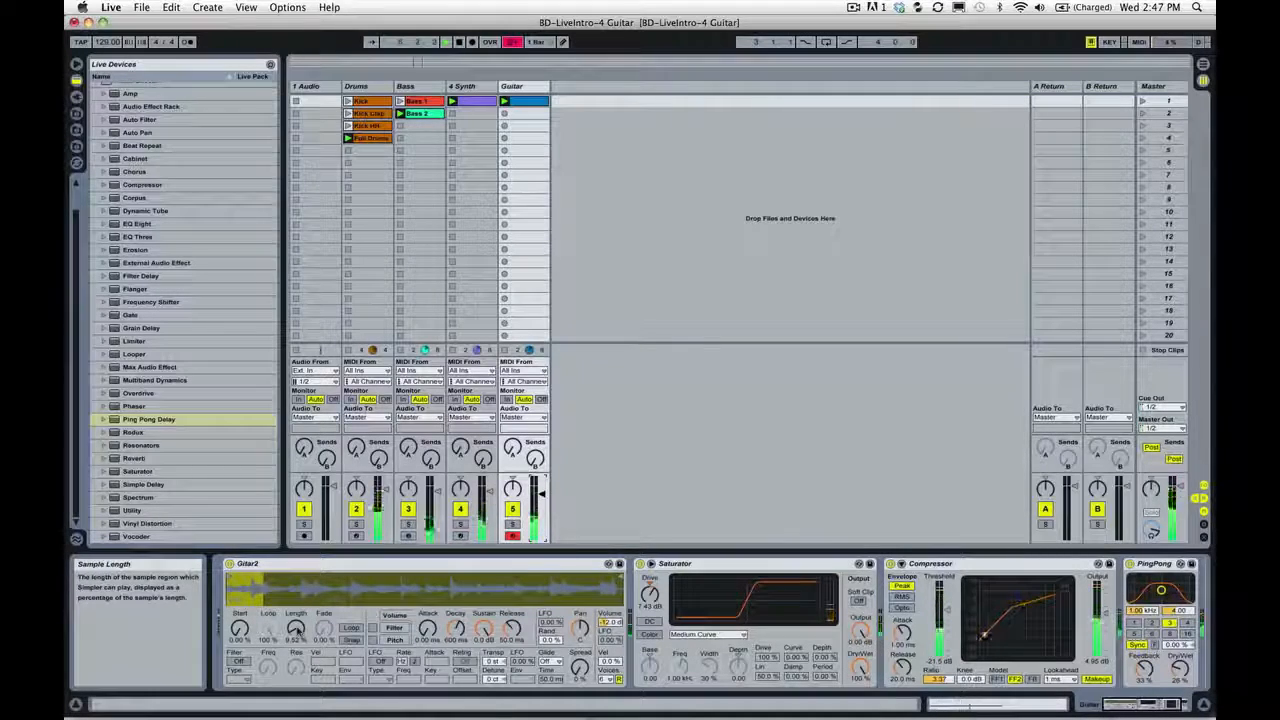
left_click_drag(297, 630, 297, 565)
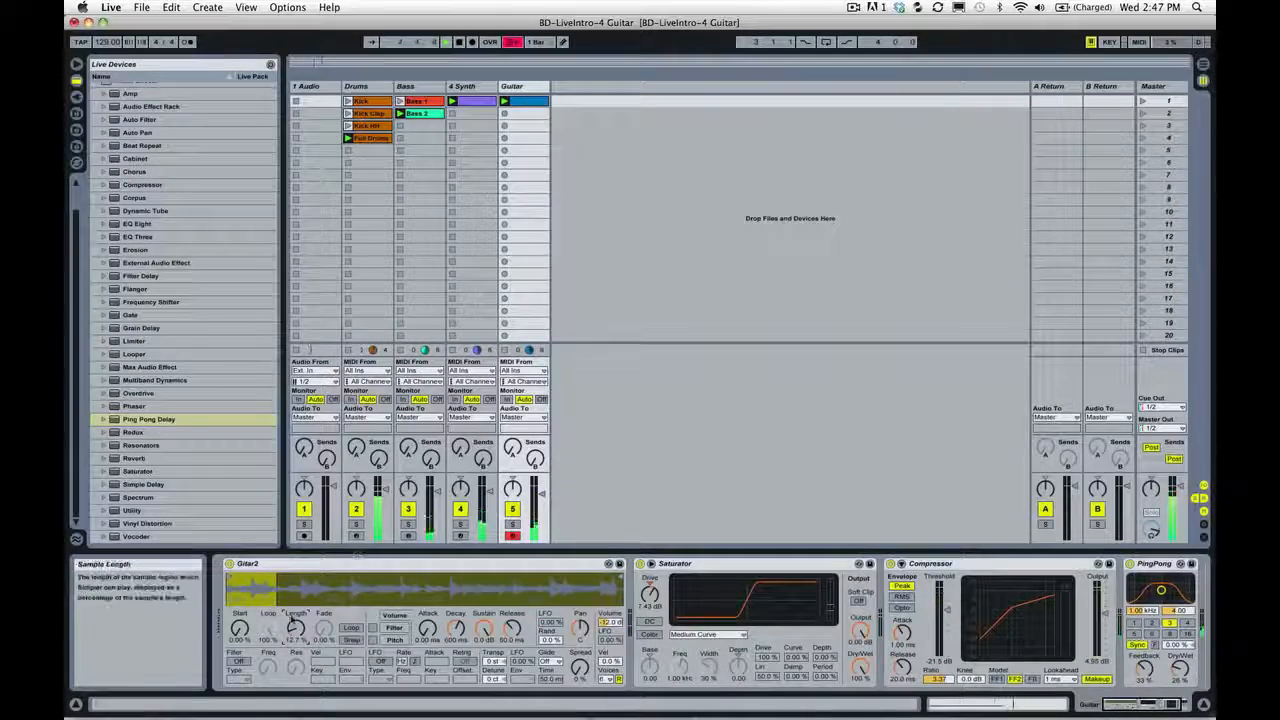
left_click_drag(300, 620, 300, 650)
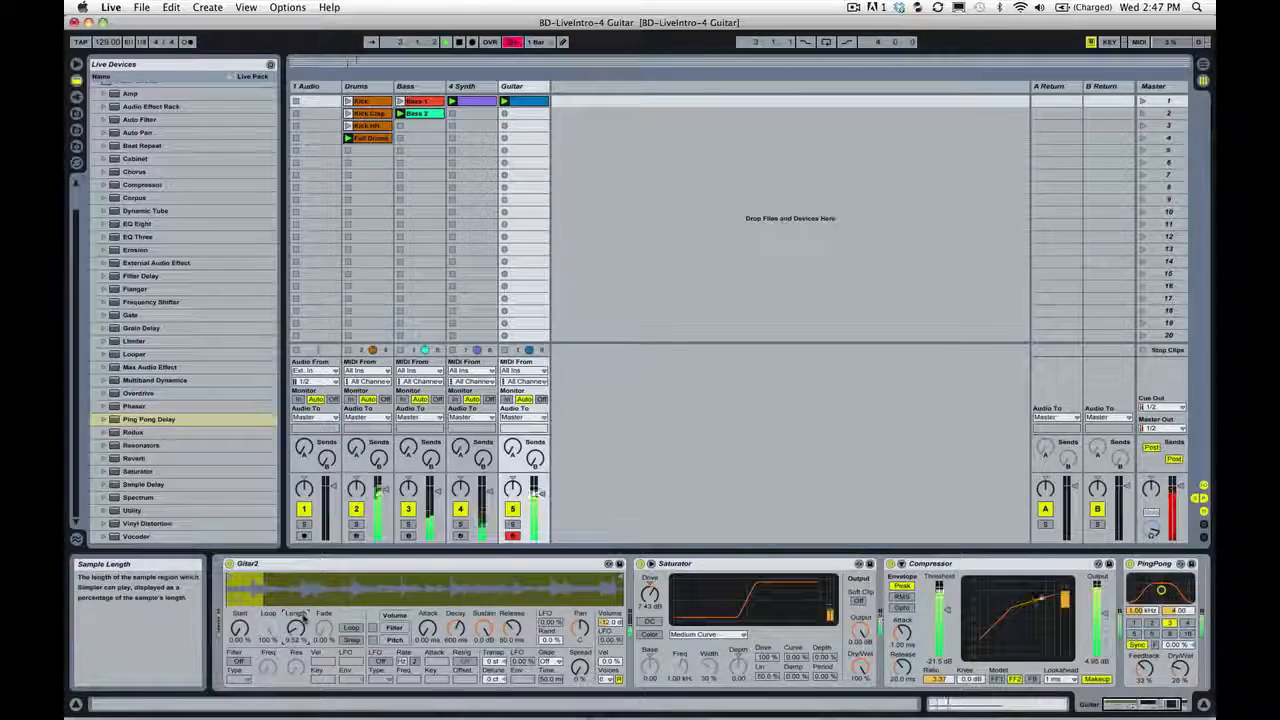